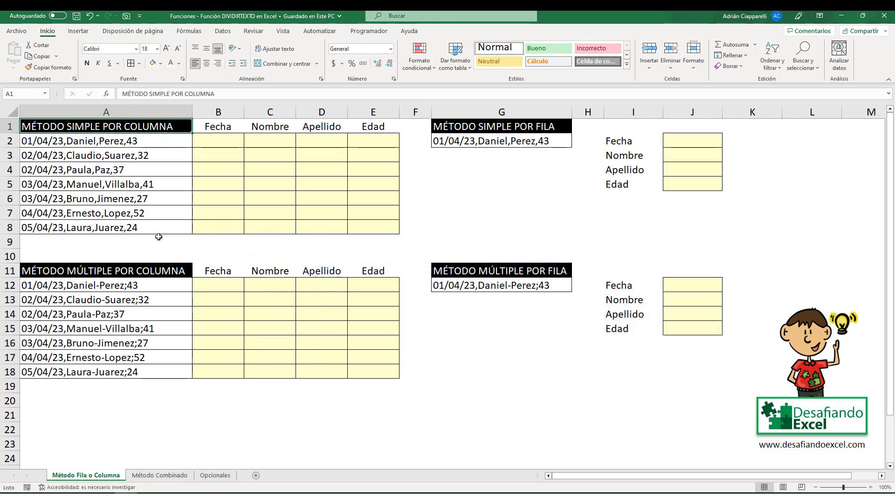
{"action": "double_click", "coordinate": [229, 143]}
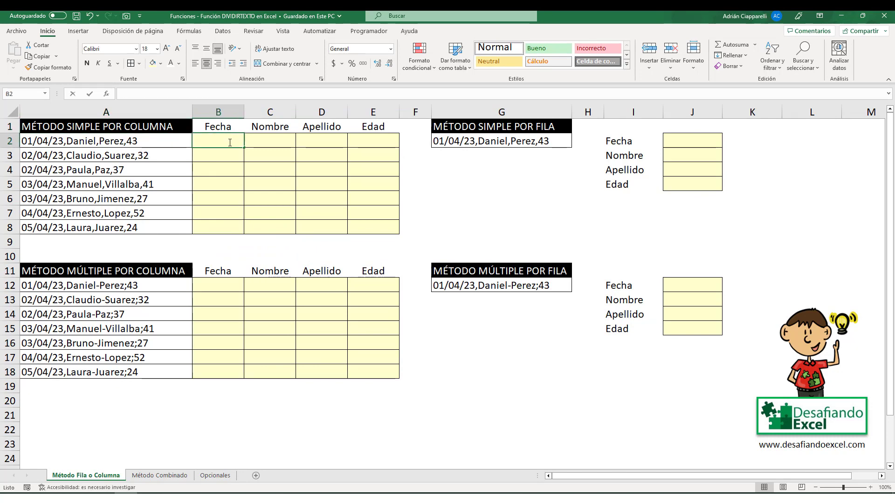
{"action": "type", "text": "=D"}
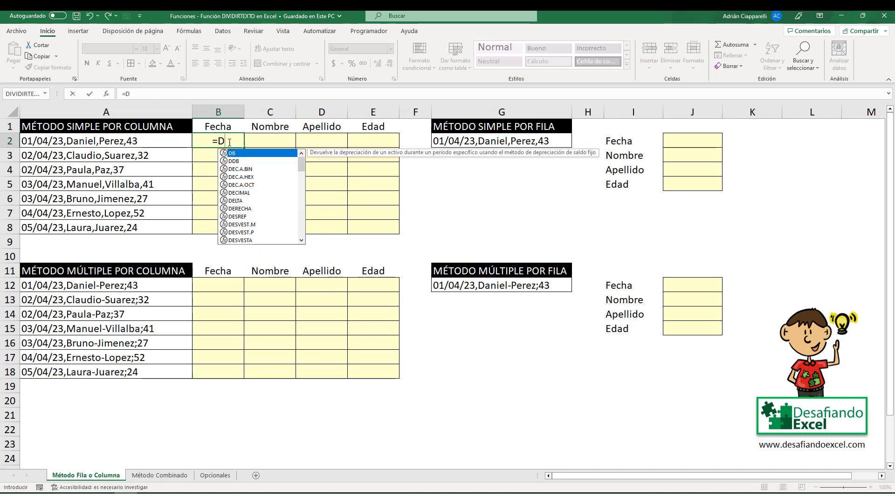
{"action": "type", "text": "IV"}
{"action": "type", "text": "IDIR"}
{"action": "type", "text": "TE"}
{"action": "type", "text": "XT"}
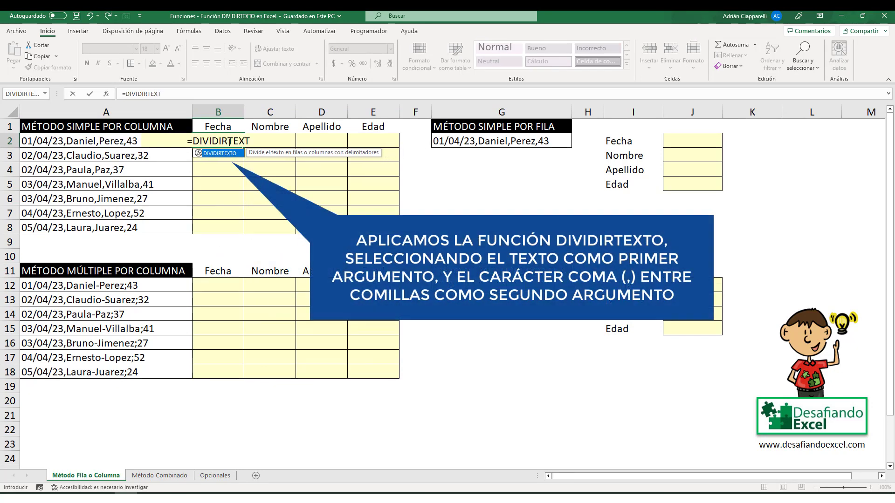
{"action": "type", "text": "O("}
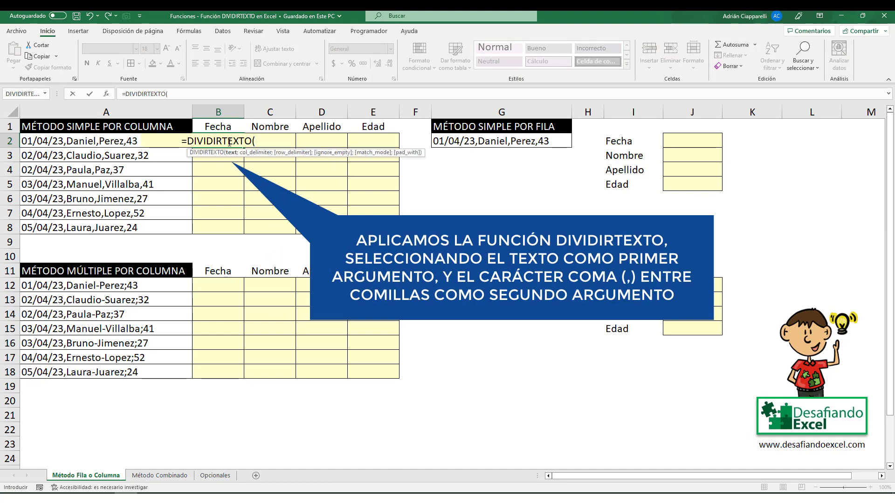
{"action": "type", "text": "A2"}
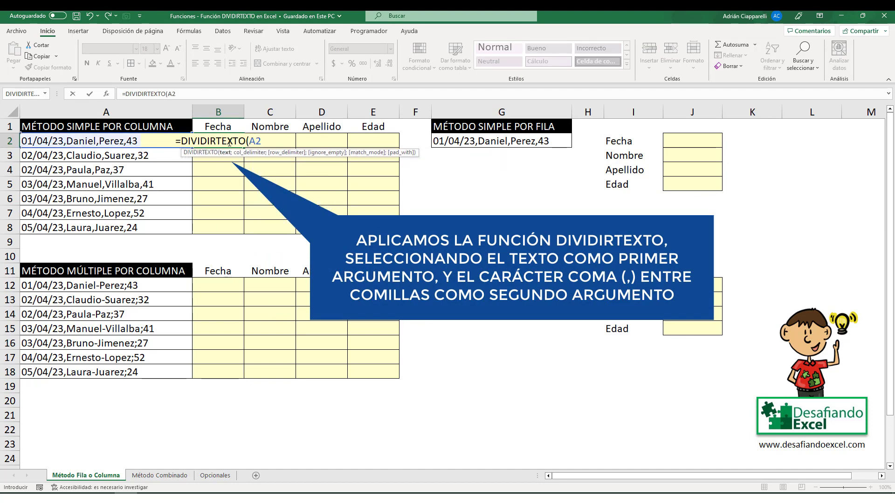
{"action": "type", "text": ";\","}
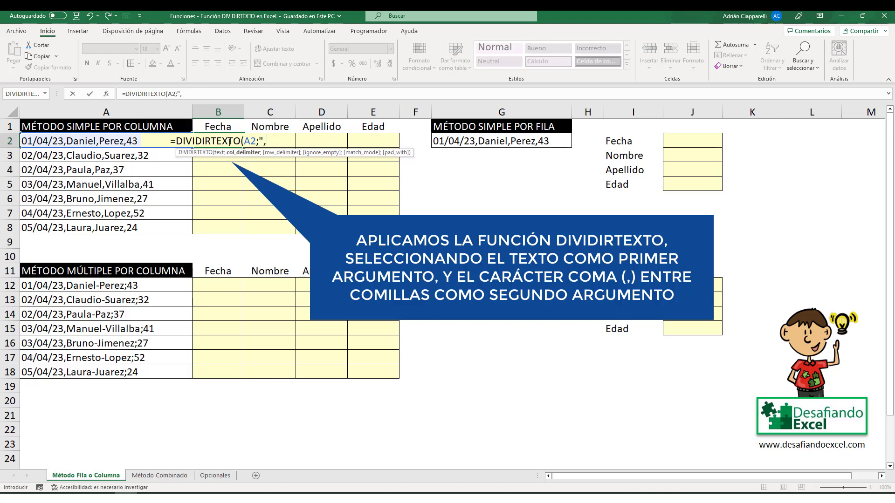
{"action": "type", "text": "\")"}
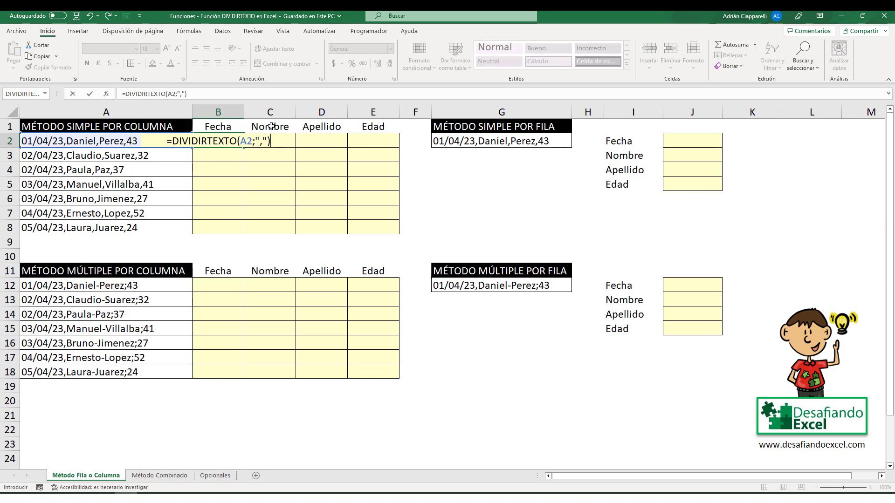
{"action": "key", "text": "Return"}
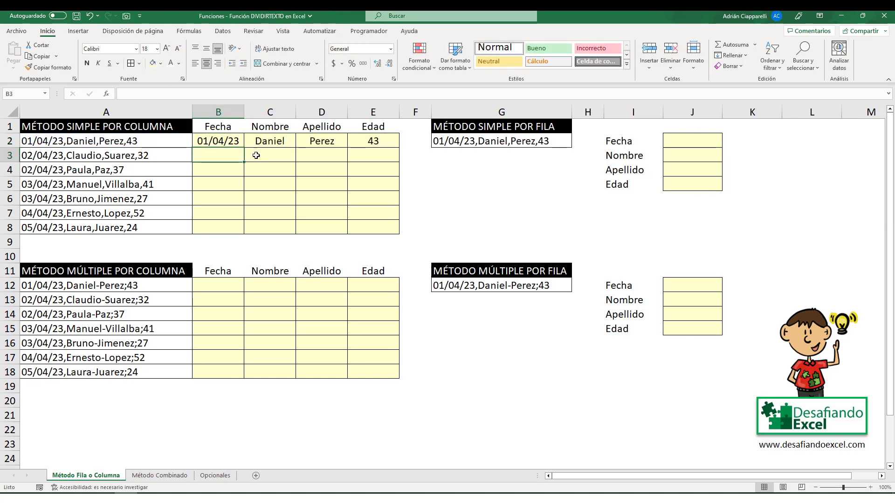
Step: Fill the B2 comma-split formula down to B8 so records A2:A8 split into B2:E8
{"action": "left_click", "coordinate": [240, 142]}
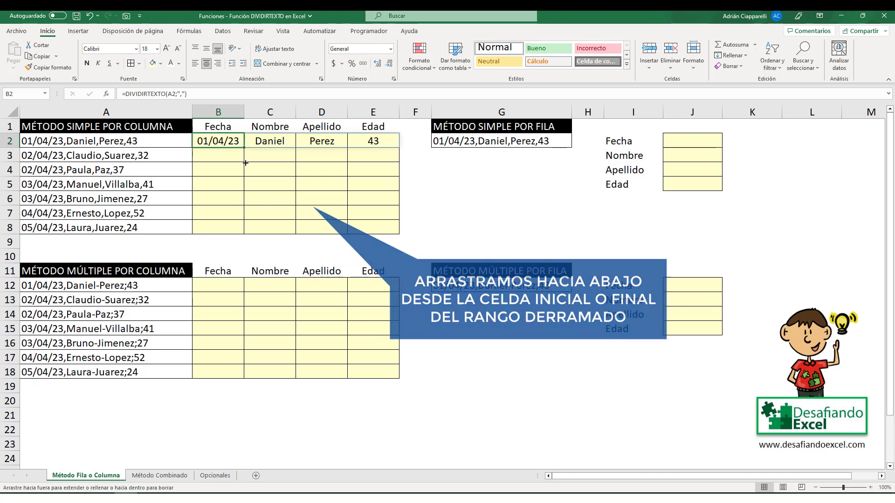
{"action": "left_click_drag", "start_coordinate": [244, 146], "coordinate": [245, 230]}
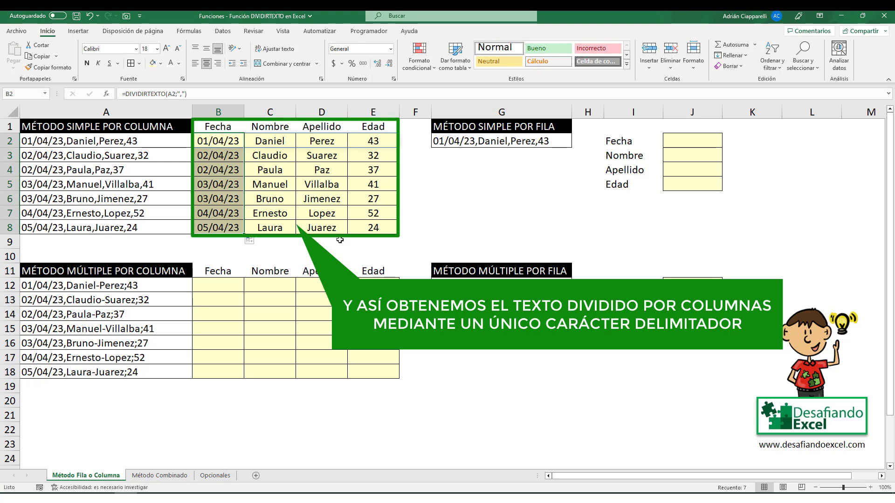
{"action": "left_click", "coordinate": [508, 130]}
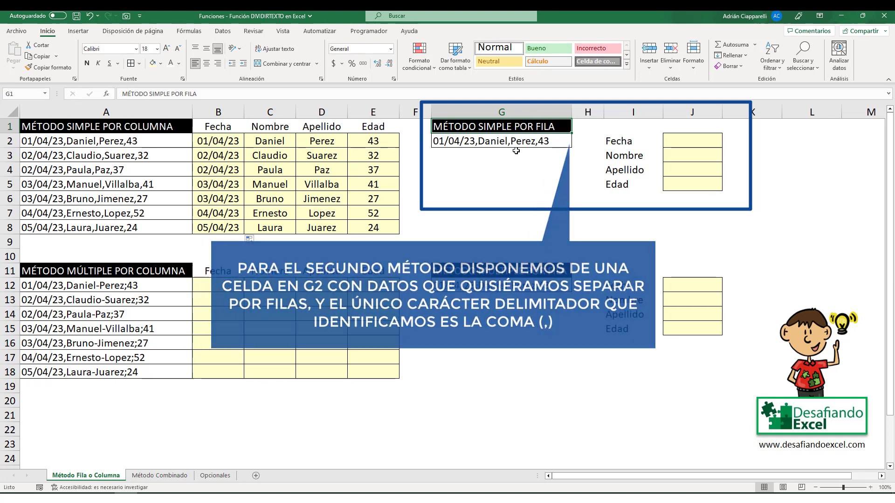
Step: Enter =DIVIDIRTEXTO(G2;;",") in J2 so G2's four values spill down J2:J5
{"action": "left_click", "coordinate": [689, 143]}
{"action": "double_click", "coordinate": [690, 143]}
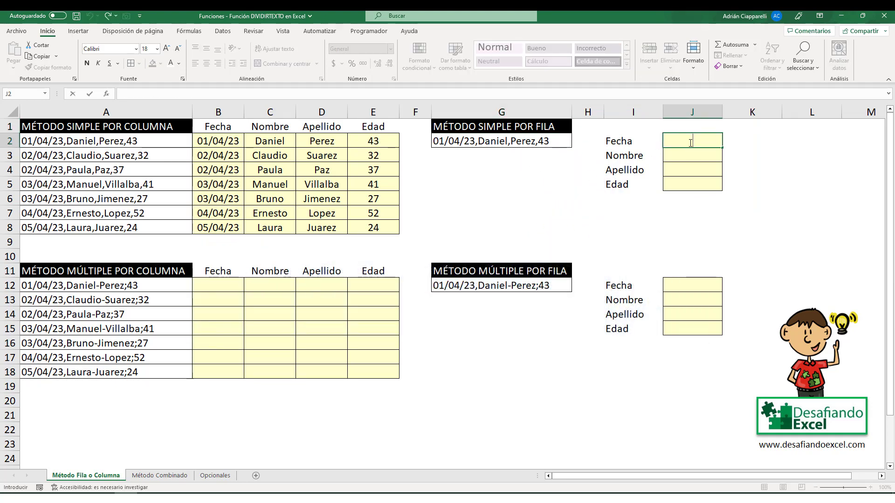
{"action": "type", "text": "=DIVIDIR"}
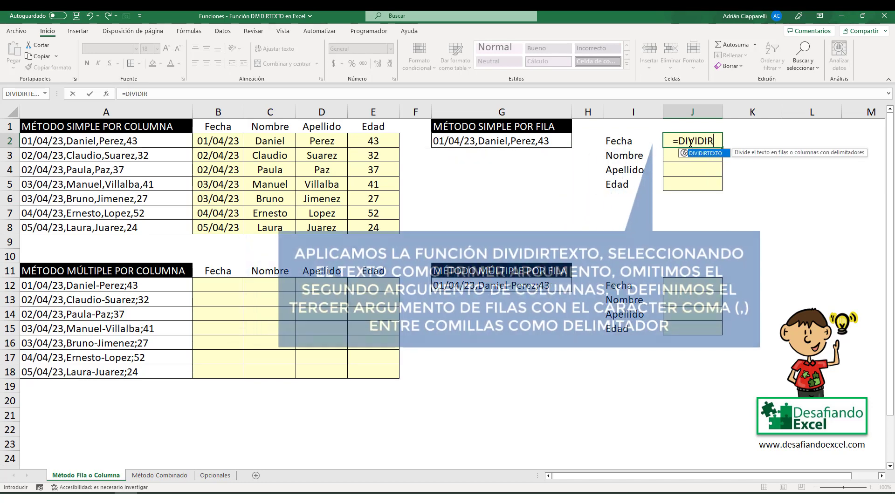
{"action": "type", "text": "TEXTO"}
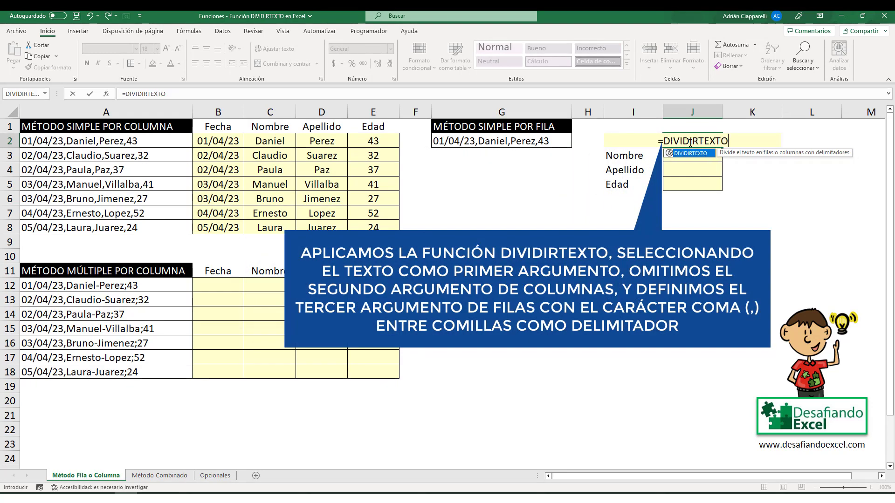
{"action": "type", "text": "(G2"}
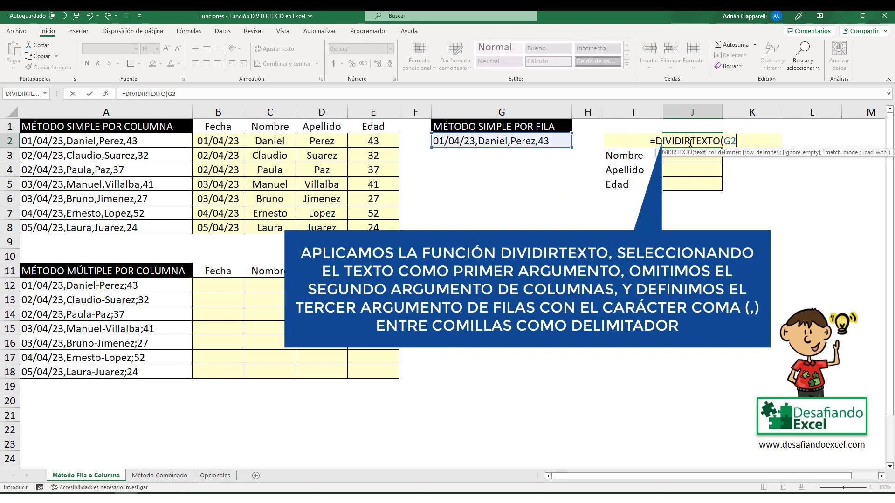
{"action": "type", "text": ";"}
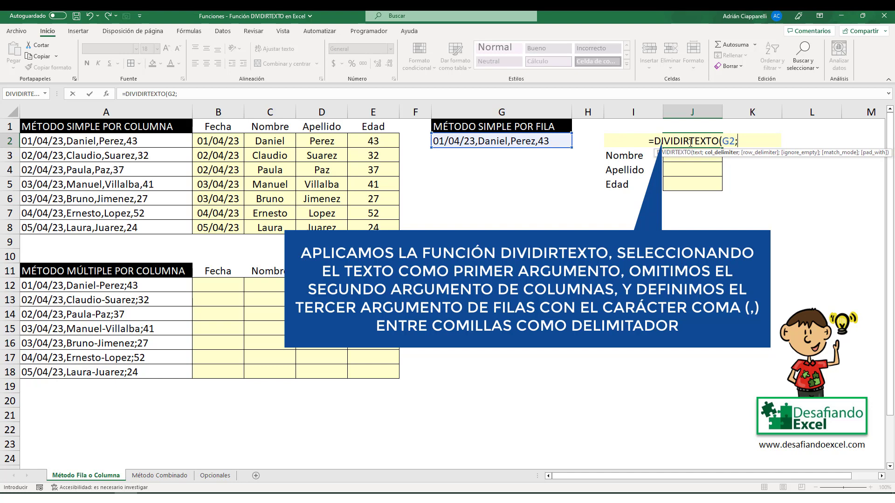
{"action": "type", "text": ";\""}
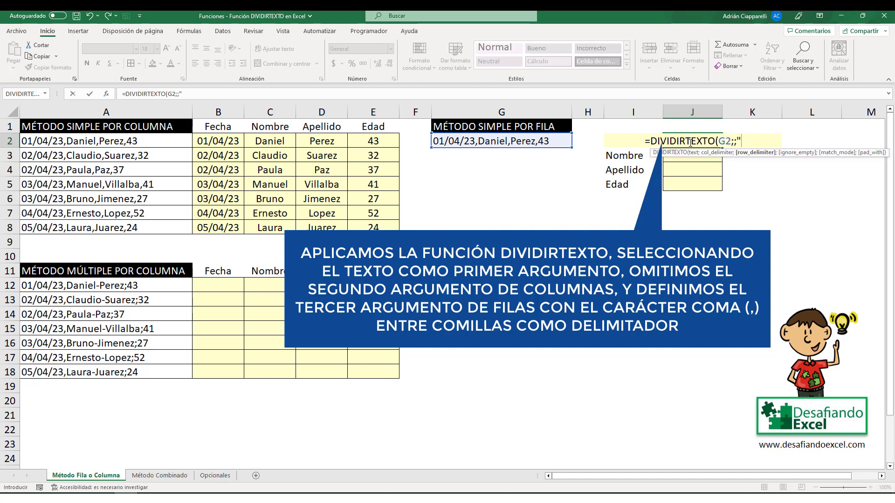
{"action": "type", "text": ",\")"}
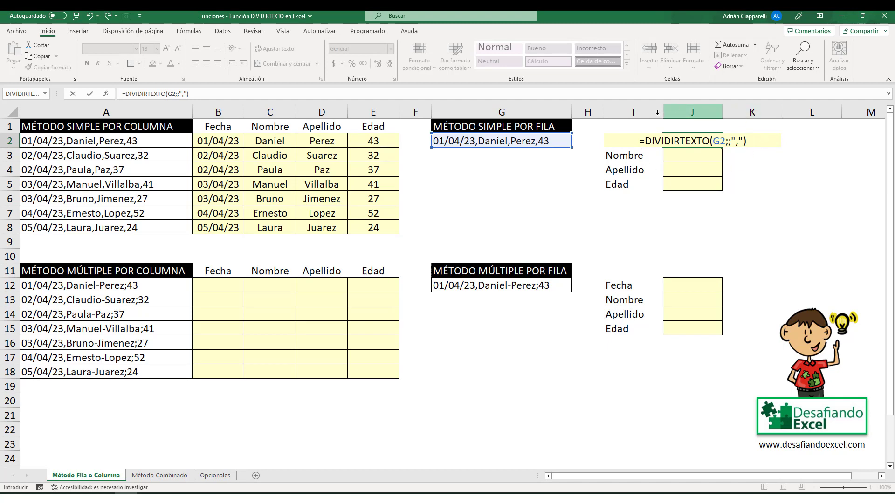
{"action": "key", "text": "Return"}
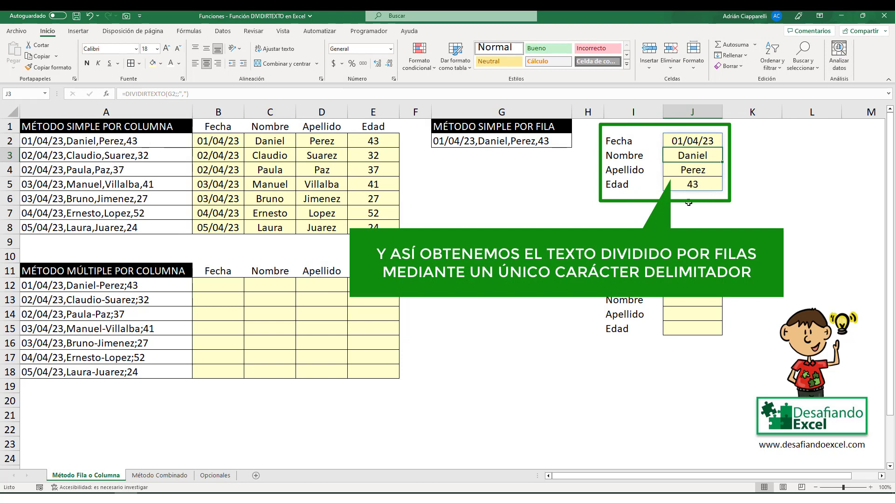
{"action": "left_click", "coordinate": [171, 271]}
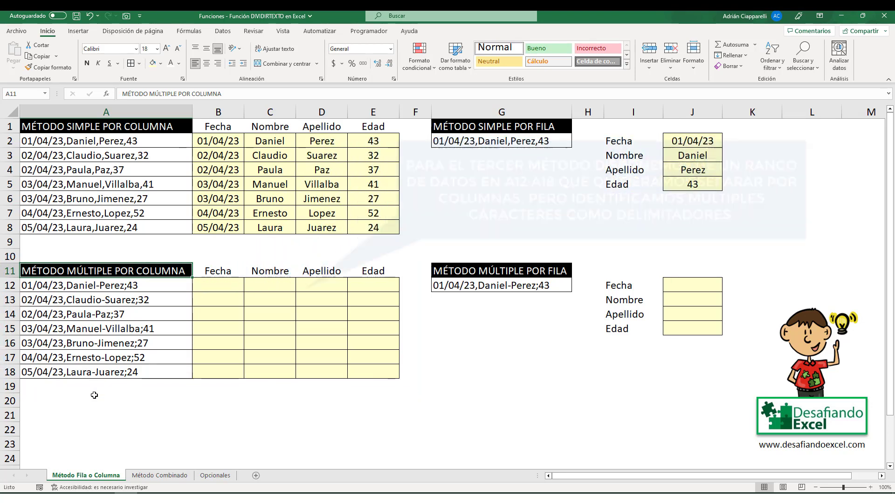
Step: Enter =DIVIDIRTEXTO(A12;{",";"-";";"}) in B12 to split A12 by comma, hyphen and semicolon across B12:E12
{"action": "left_click", "coordinate": [213, 286]}
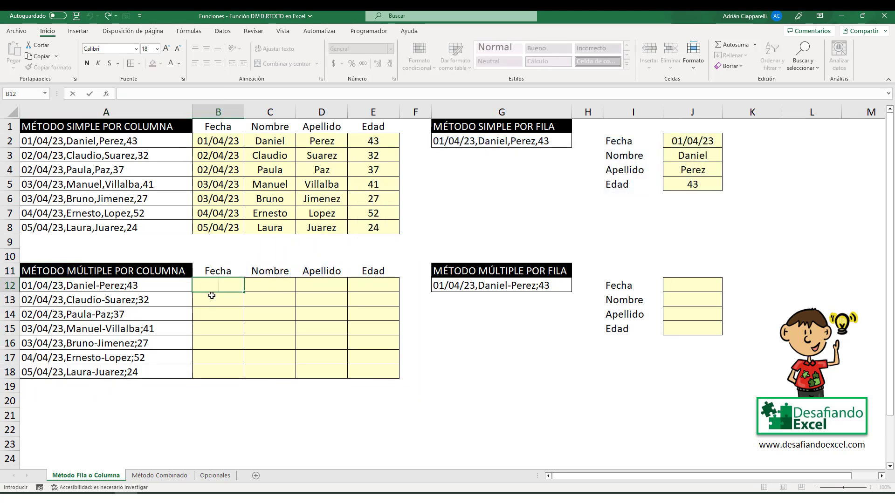
{"action": "type", "text": "="}
{"action": "type", "text": "DI"}
{"action": "type", "text": "VIDI"}
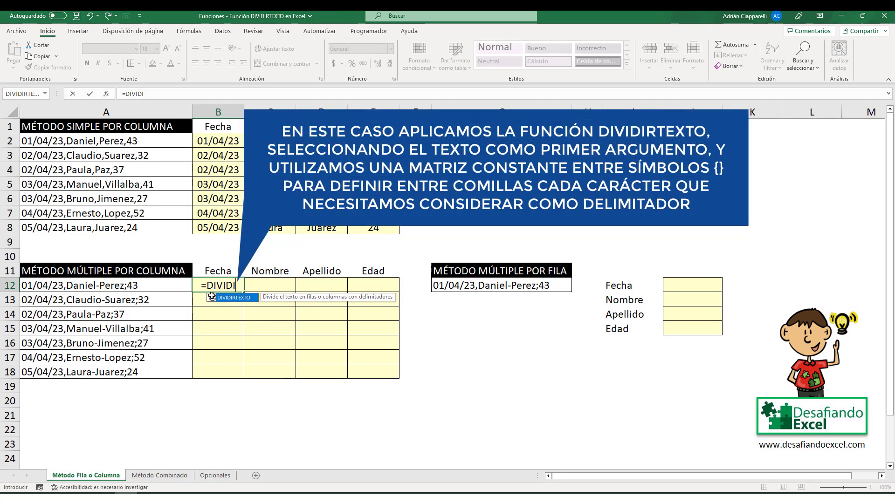
{"action": "type", "text": "RTEXTO"}
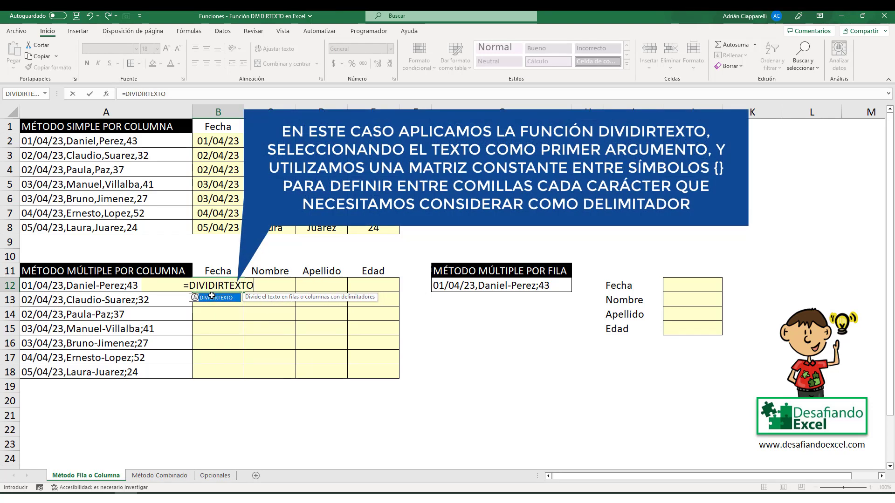
{"action": "type", "text": "(A"}
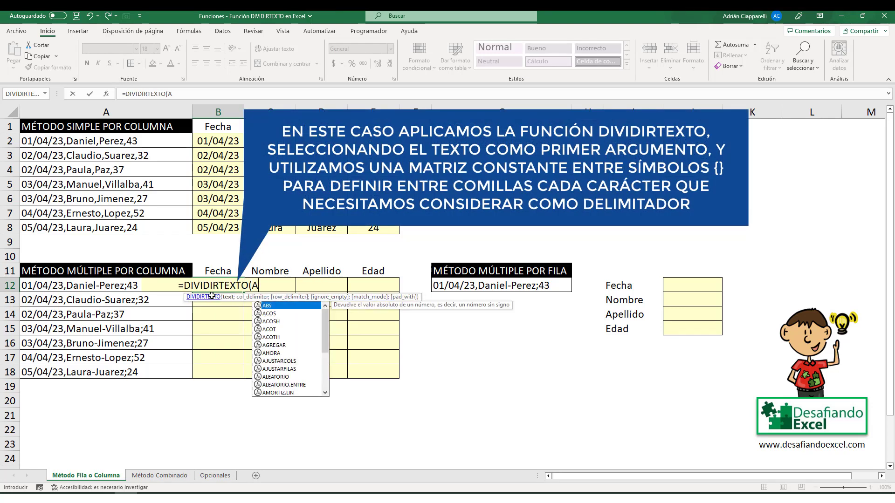
{"action": "type", "text": "12;"}
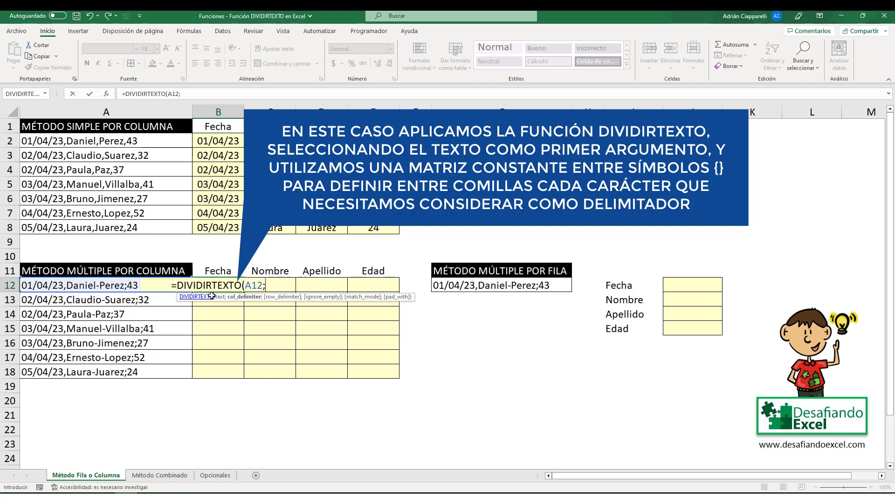
{"action": "type", "text": "{"}
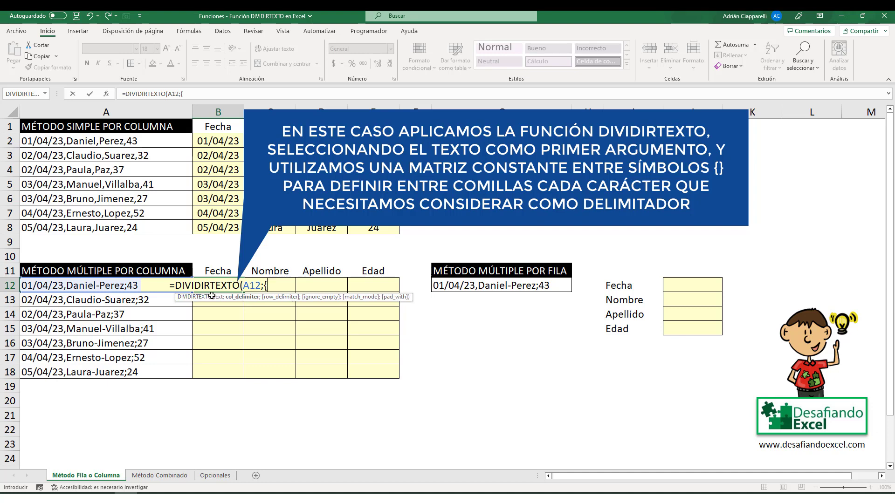
{"action": "type", "text": "\","}
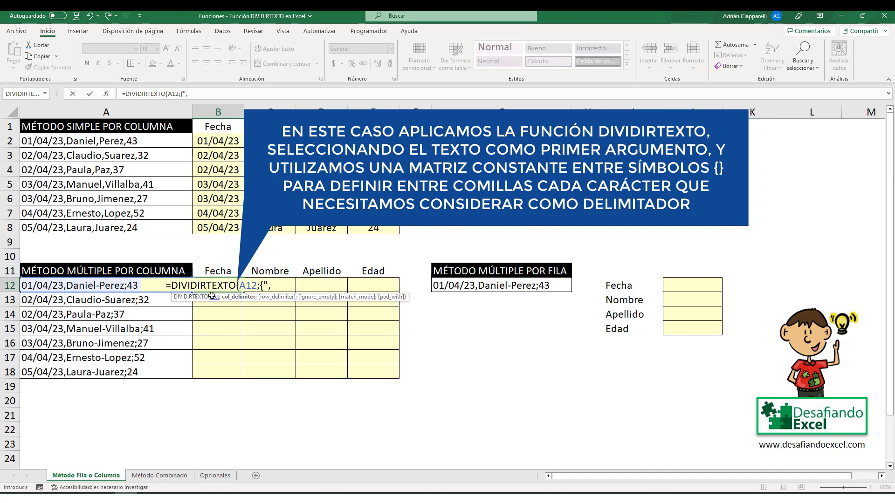
{"action": "type", "text": "\";\""}
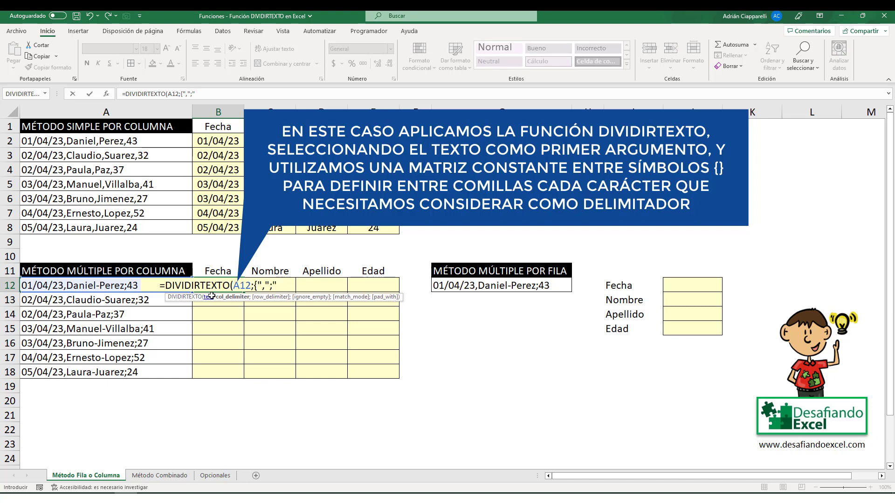
{"action": "type", "text": "-\""}
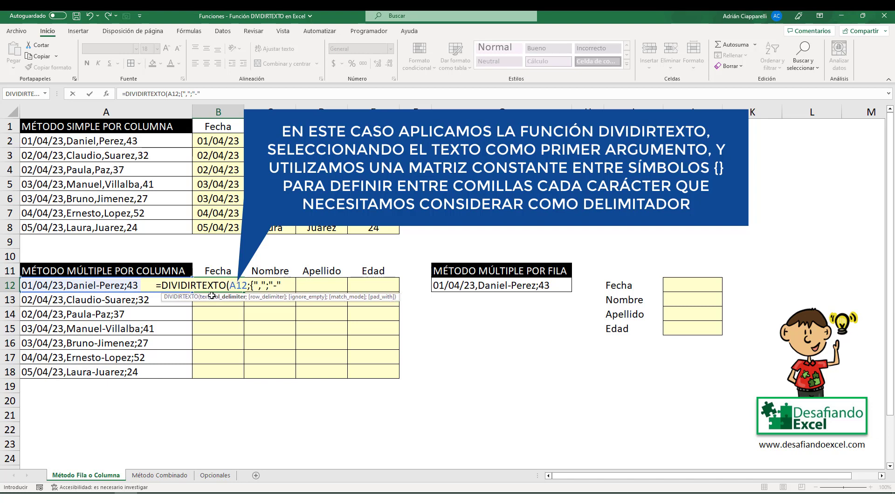
{"action": "type", "text": ";"}
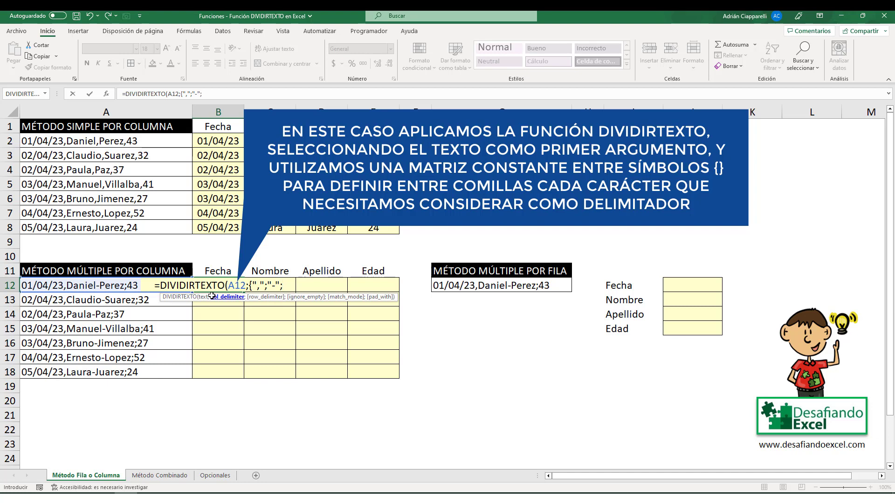
{"action": "type", "text": "\";"}
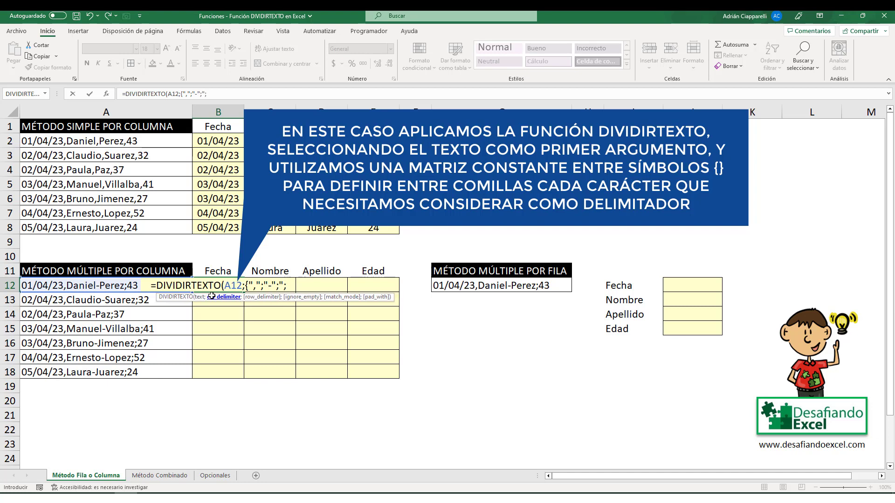
{"action": "type", "text": "\"}"}
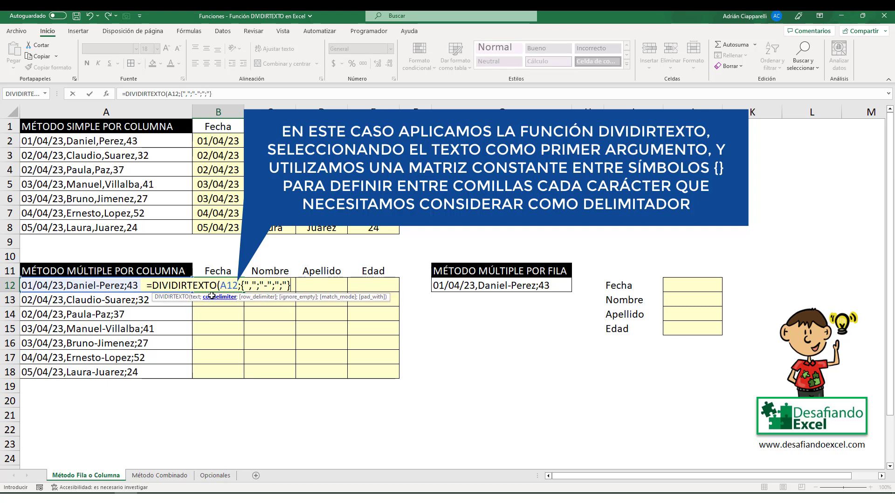
{"action": "type", "text": ")"}
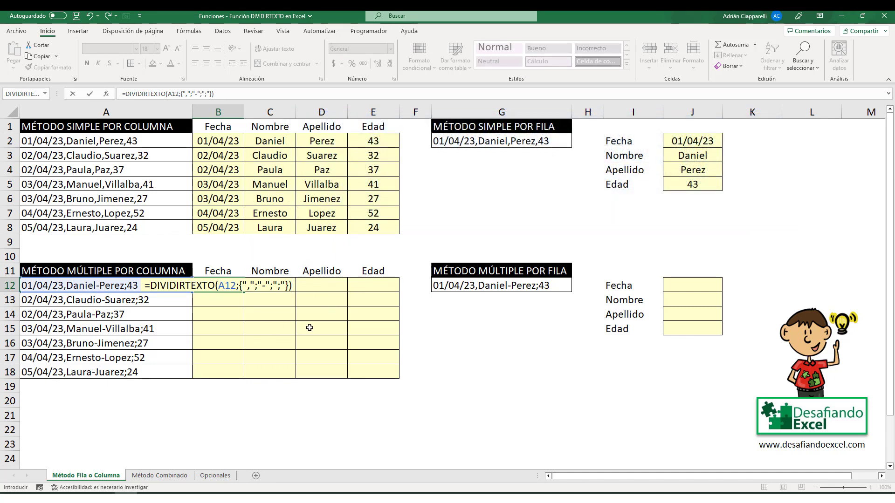
{"action": "key", "text": "Return"}
Step: Fill the B12 multi-delimiter formula down to B18, splitting records A12:A18 into B12:E18
{"action": "left_click", "coordinate": [237, 288]}
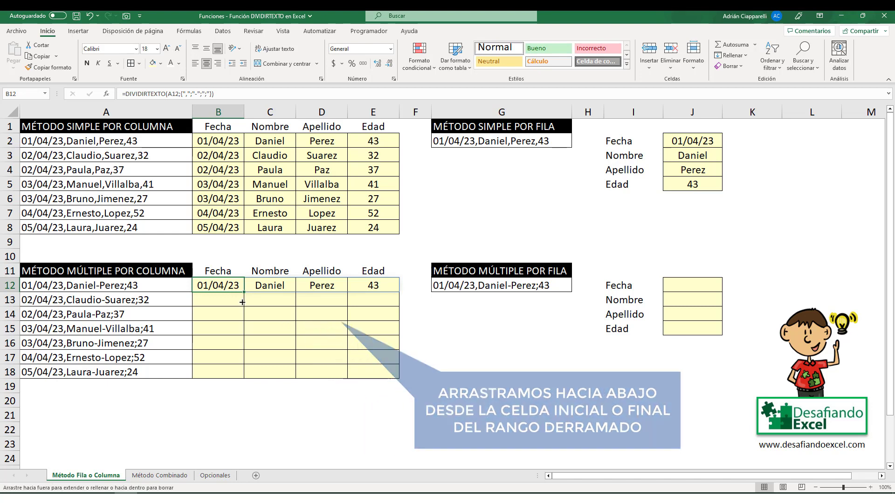
{"action": "left_click_drag", "start_coordinate": [243, 292], "coordinate": [242, 372]}
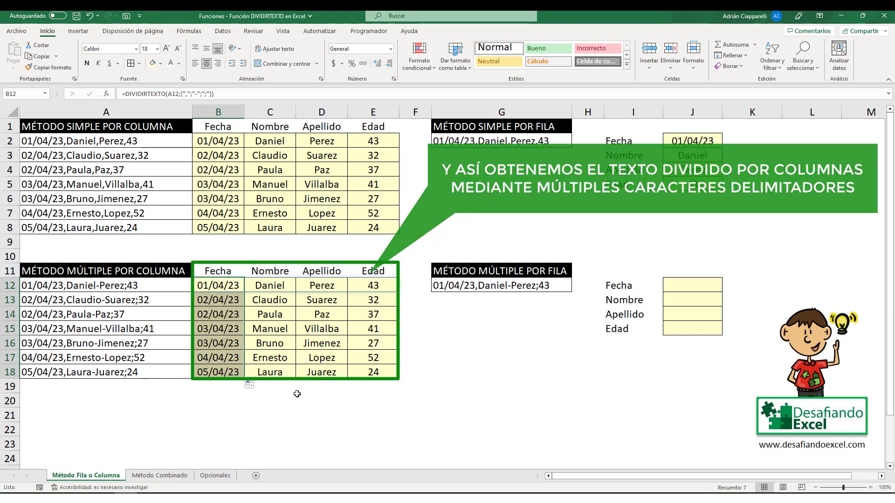
{"action": "left_click", "coordinate": [518, 275]}
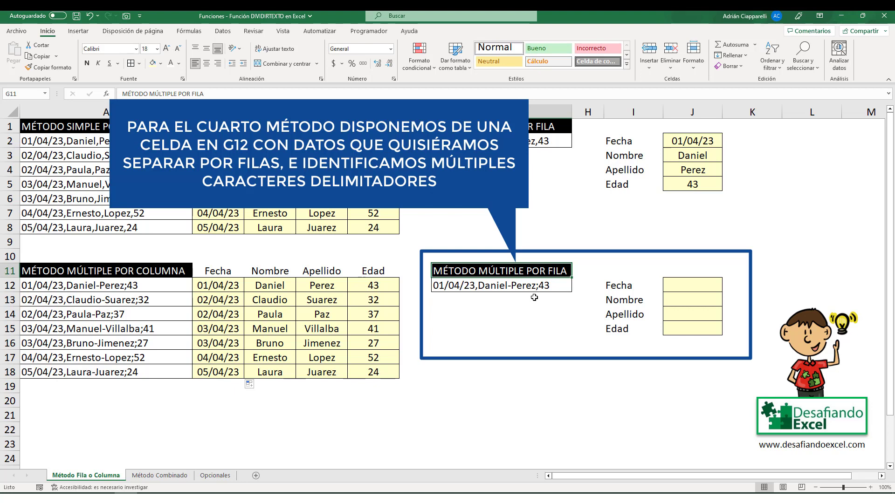
Step: Enter =DIVIDIRTEXTO(G12;;{",";"-";";"}) in J12 so G12's values spill down J12:J15
{"action": "double_click", "coordinate": [683, 287]}
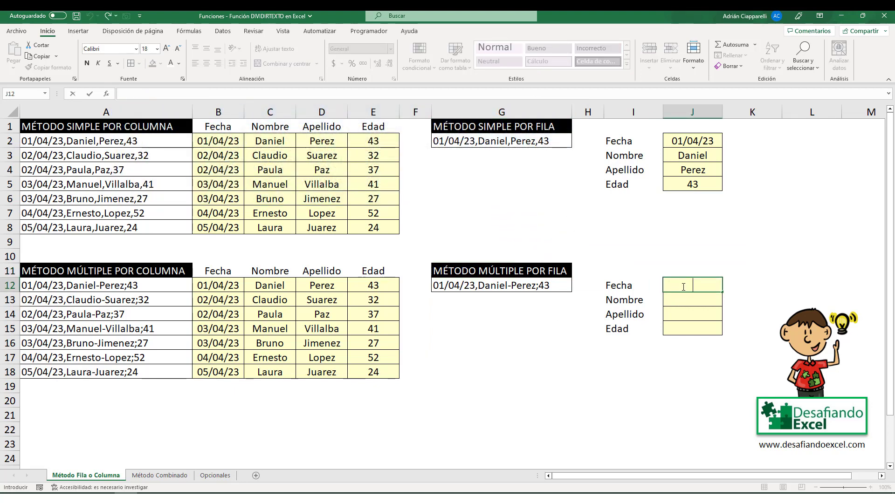
{"action": "type", "text": "=DIVIDIR"}
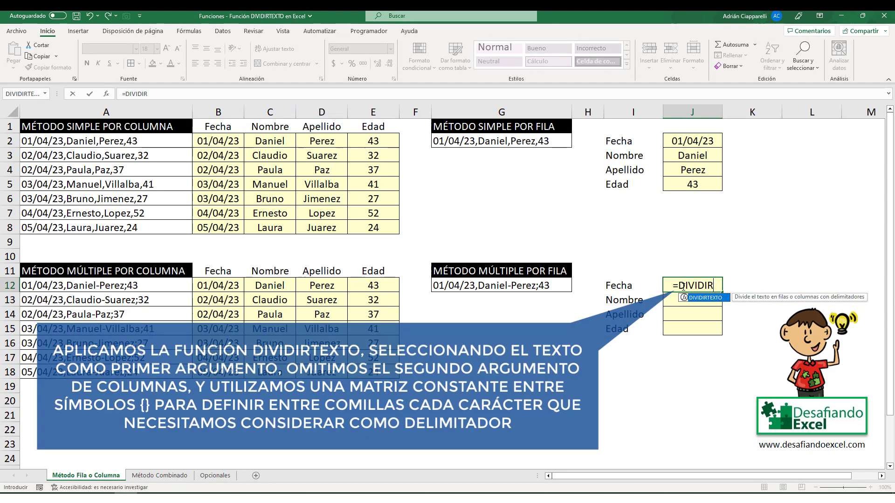
{"action": "type", "text": "TEXTO"}
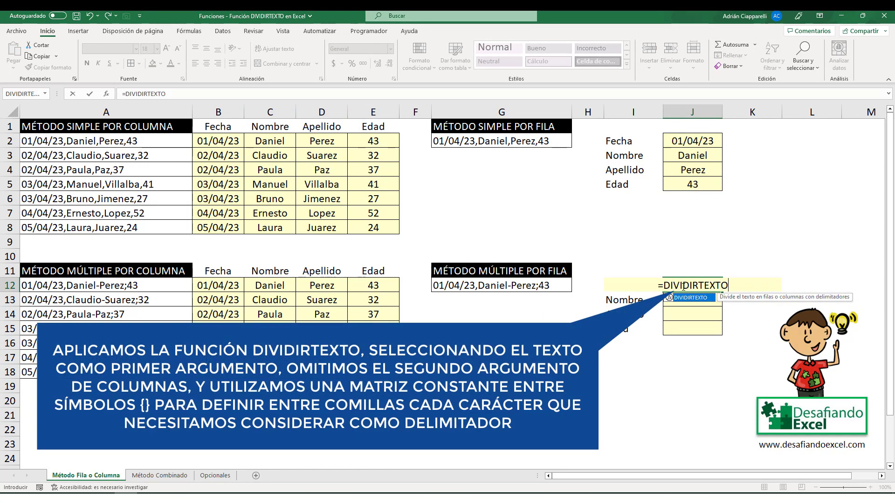
{"action": "type", "text": "("}
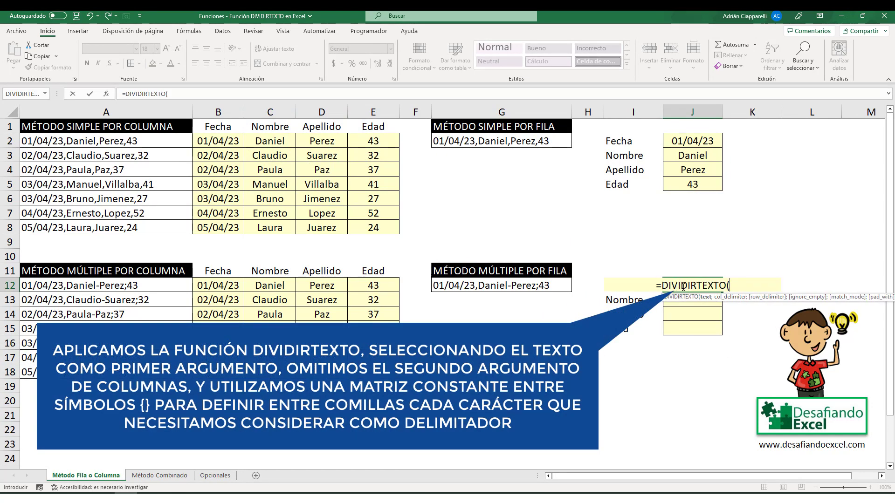
{"action": "key", "text": "Left"}
{"action": "key", "text": "Left"}
{"action": "key", "text": "Left"}
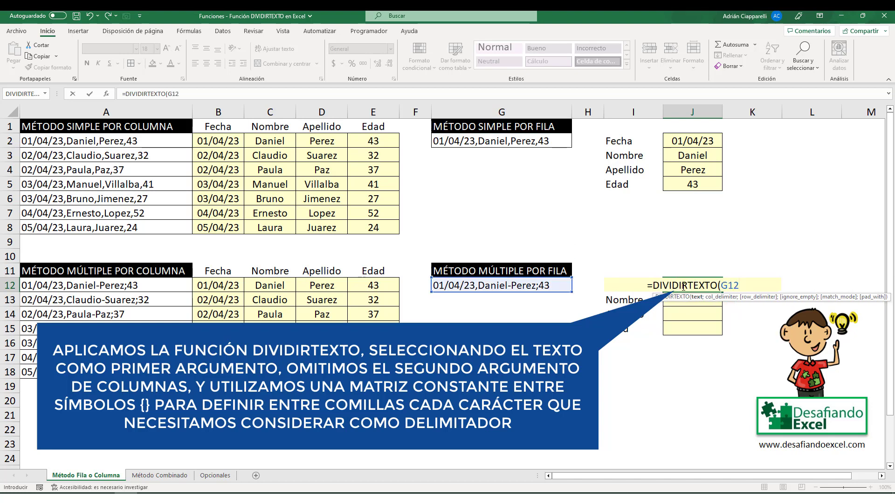
{"action": "type", "text": ";;"}
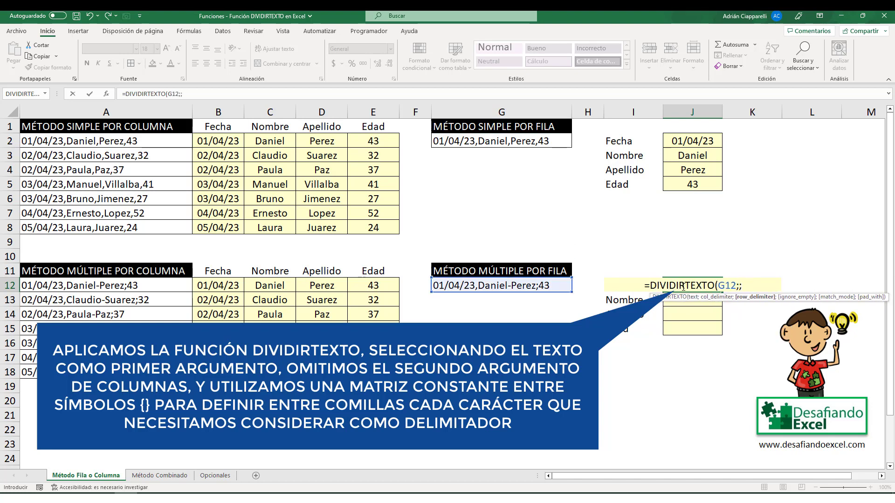
{"action": "type", "text": "{"}
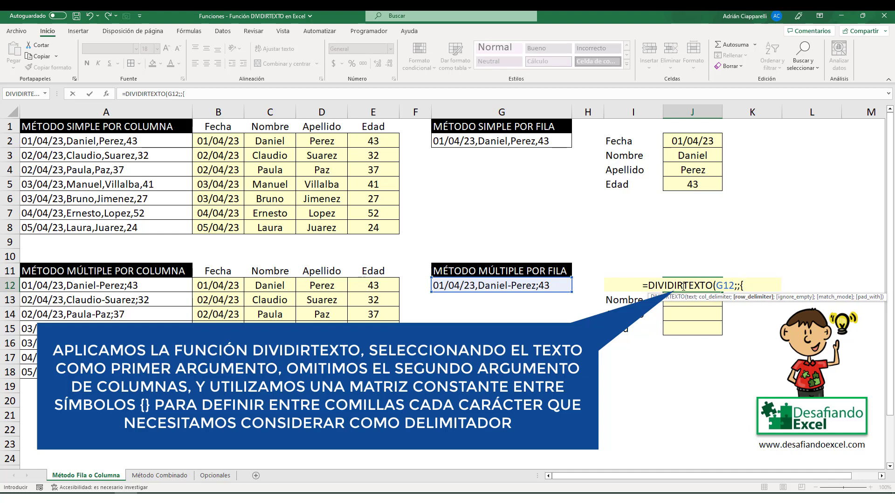
{"action": "type", "text": "\","}
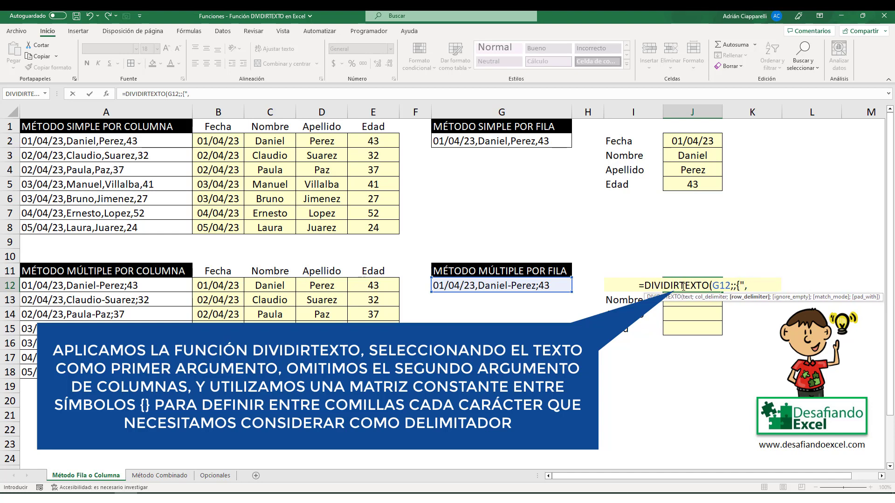
{"action": "type", "text": "\";\""}
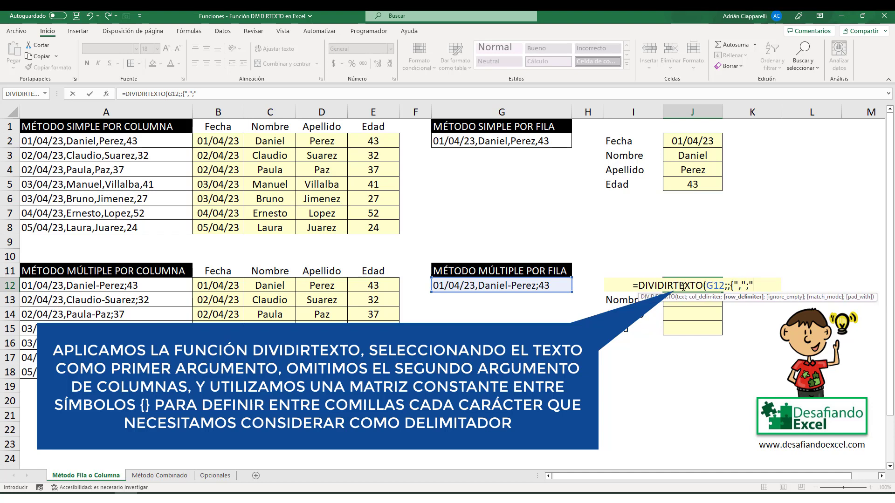
{"action": "type", "text": "-\""}
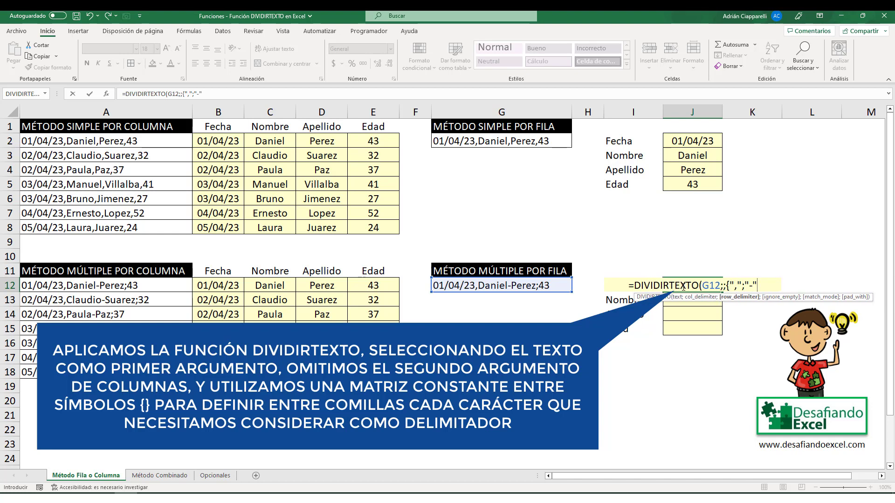
{"action": "type", "text": ";\""}
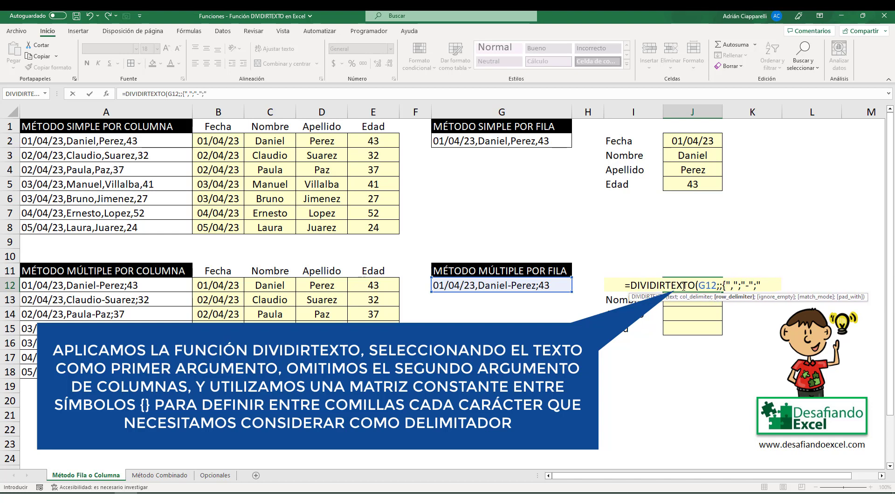
{"action": "type", "text": ";\"}"}
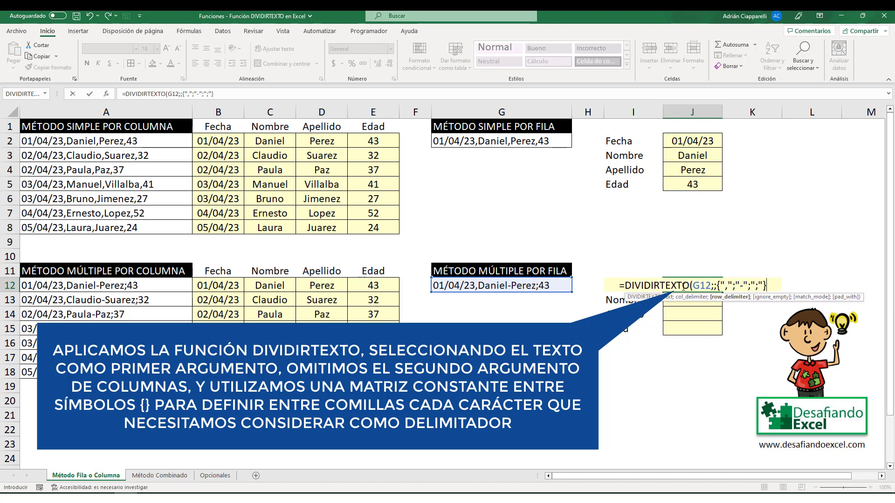
{"action": "type", "text": ")"}
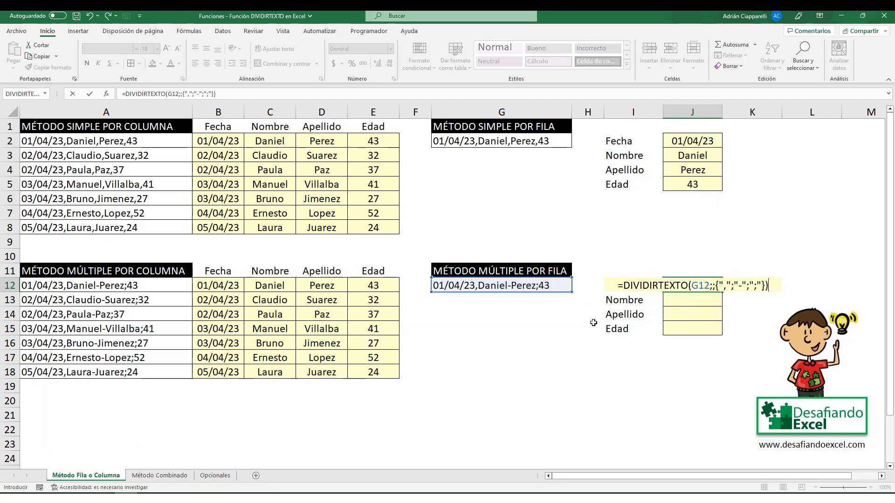
{"action": "key", "text": "Return"}
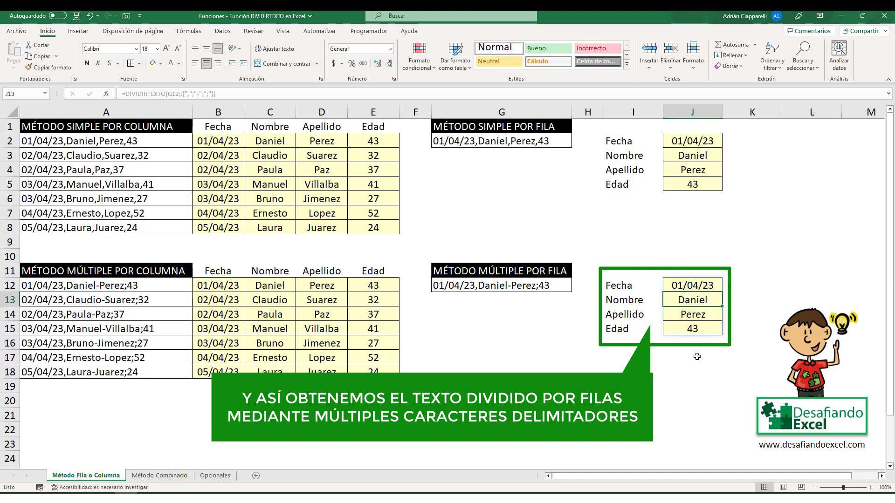
Step: On the Método Combinado sheet, enter =DIVIDIRTEXTO(A3;",";"-") in A6, spilling names and countries into A6:B12
{"action": "left_click", "coordinate": [152, 475]}
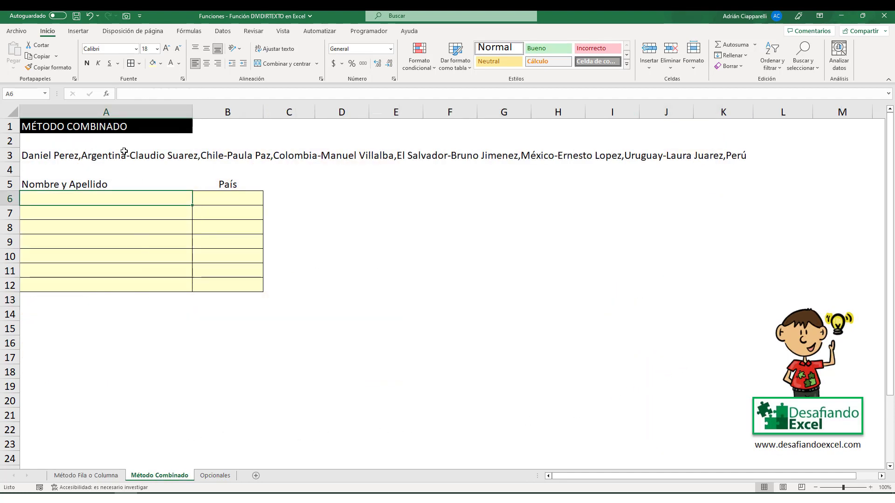
{"action": "left_click", "coordinate": [107, 126]}
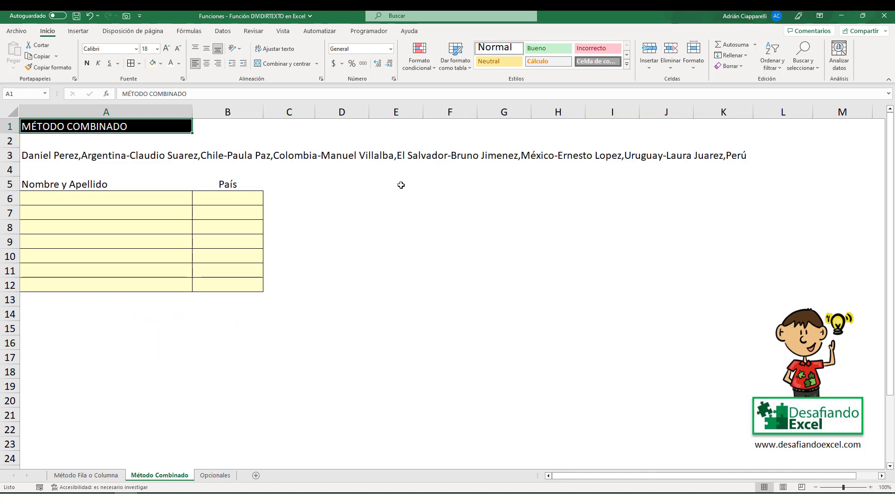
{"action": "left_click", "coordinate": [71, 198]}
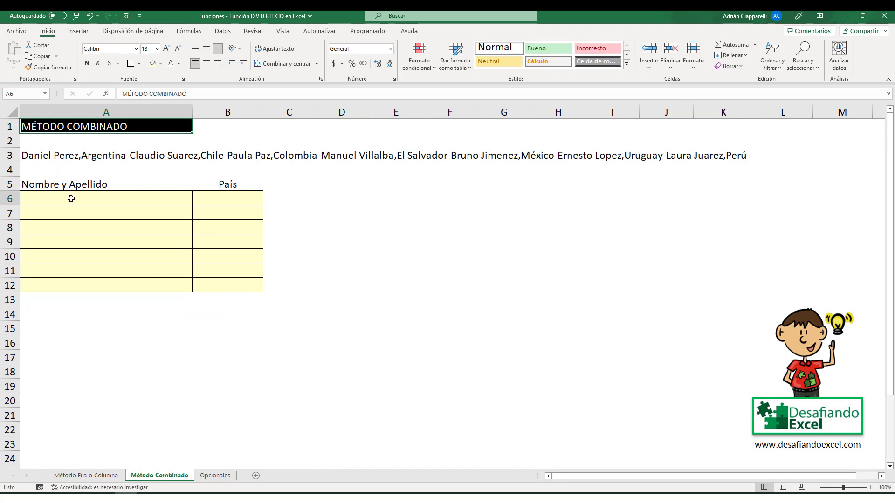
{"action": "type", "text": "="}
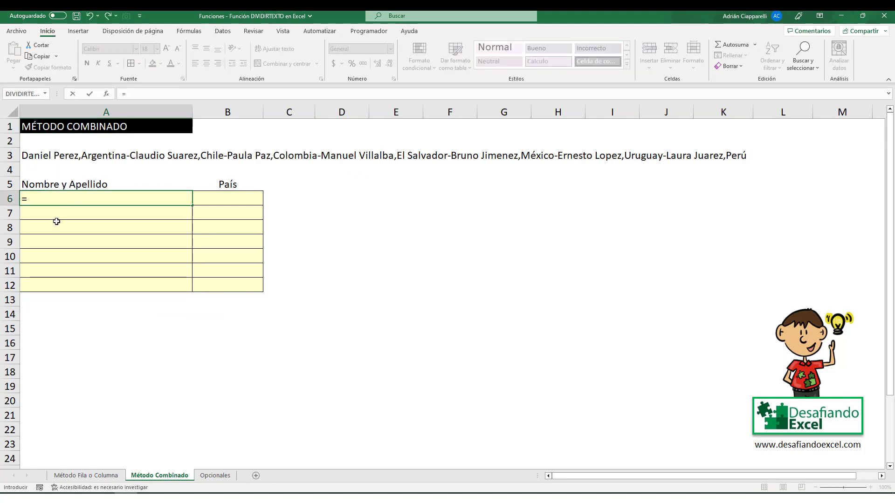
{"action": "type", "text": "DIVIDIRTE"}
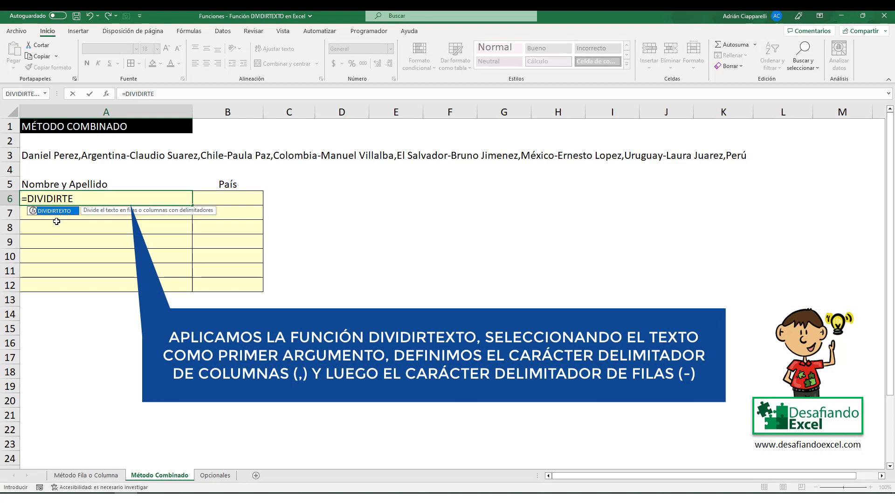
{"action": "type", "text": "XTO("}
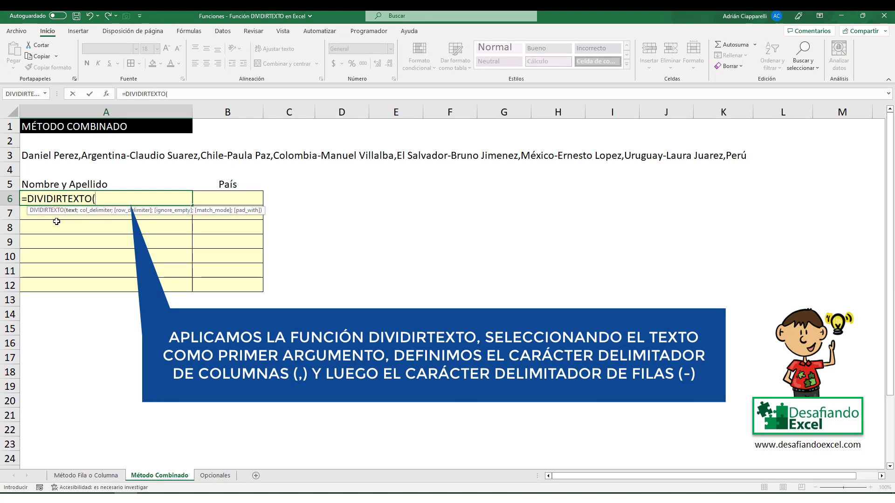
{"action": "type", "text": "A3"}
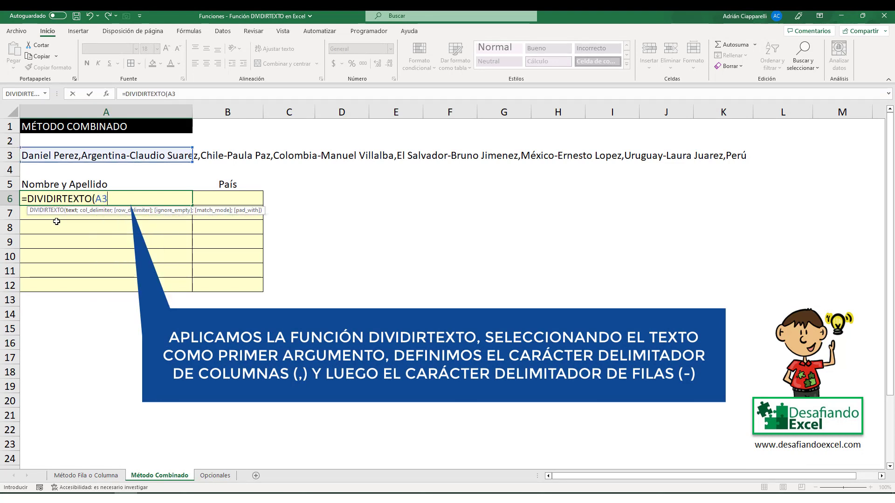
{"action": "type", "text": ";\","}
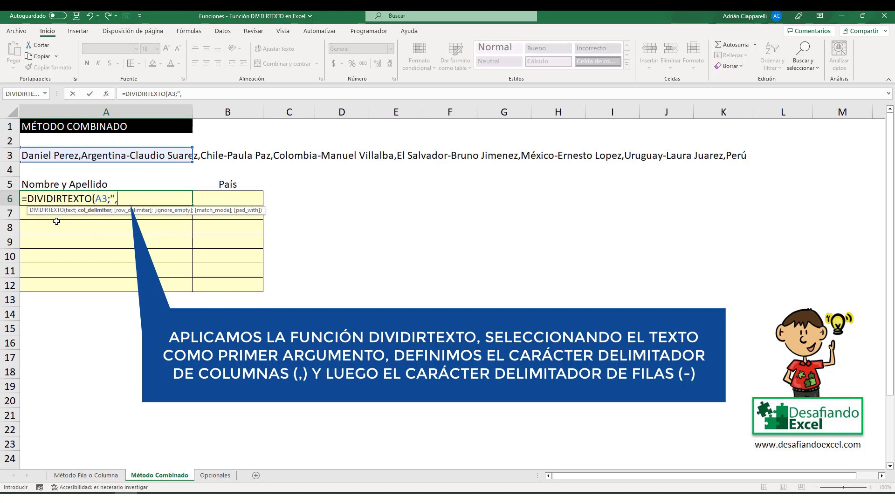
{"action": "type", "text": "\";"}
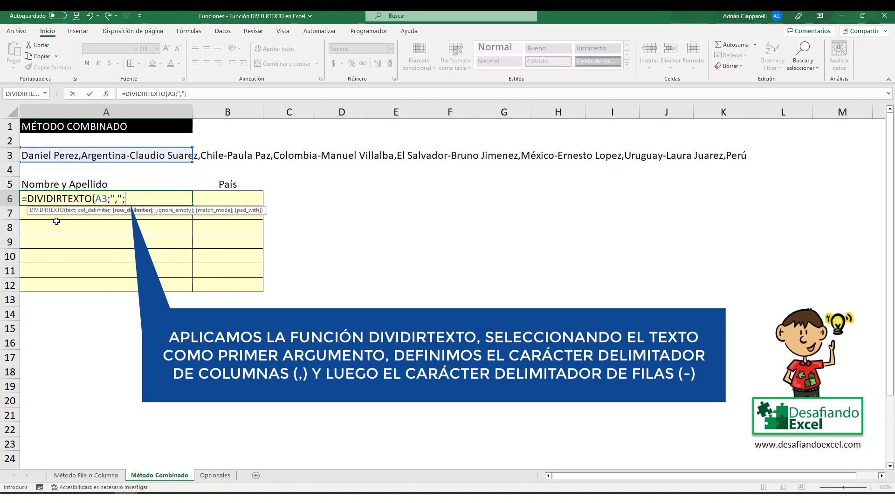
{"action": "type", "text": "\"-\")"}
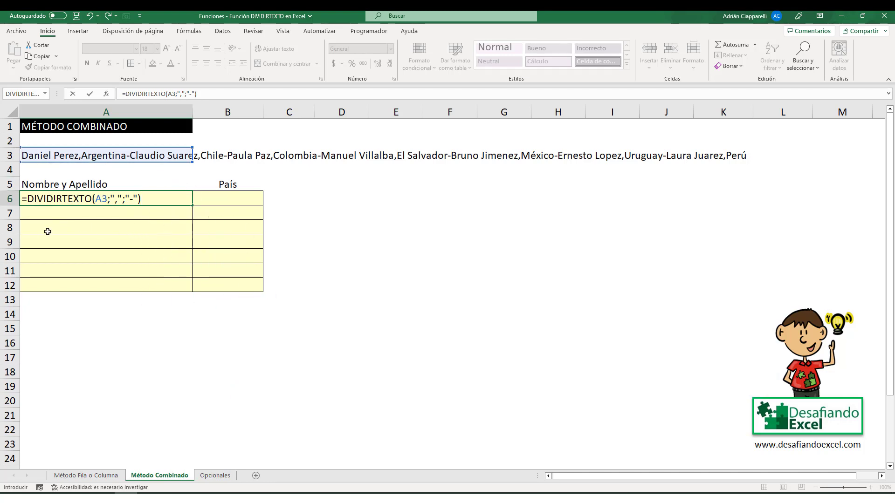
{"action": "key", "text": "Return"}
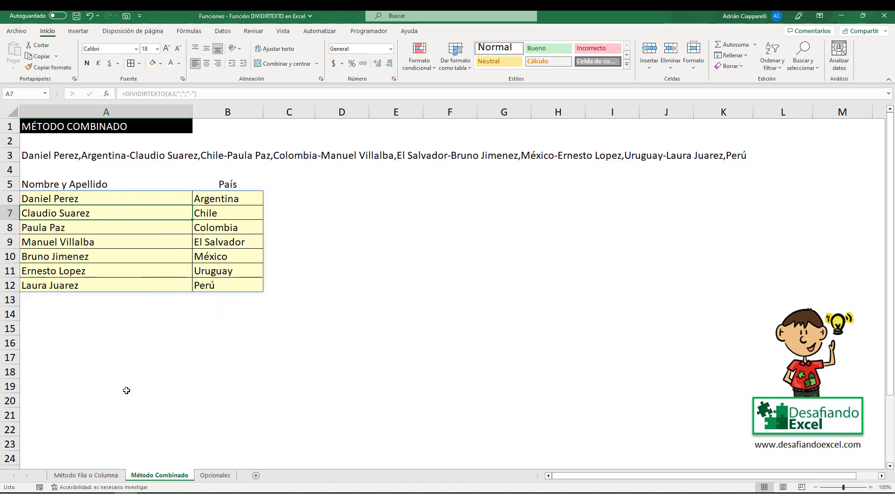
Step: On the Opcionales sheet, change C4 to =DIVIDIRTEXTO(B4;",";;1) so empty values are skipped
{"action": "left_click", "coordinate": [216, 475]}
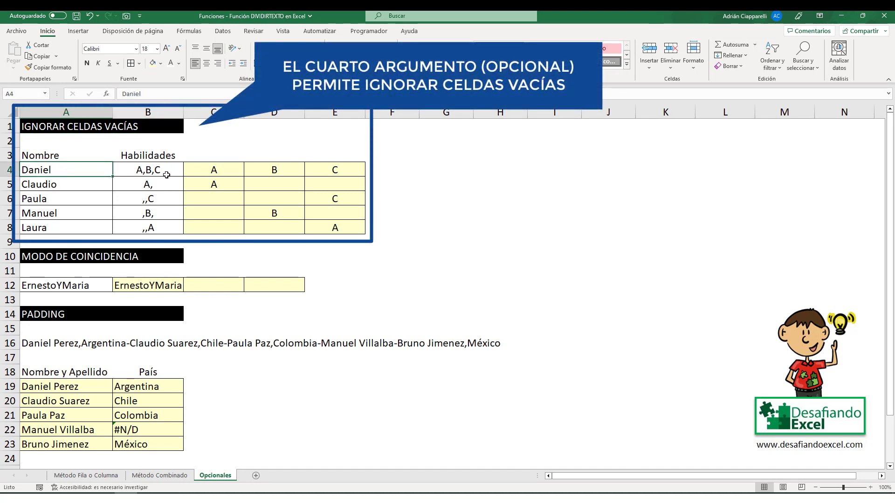
{"action": "left_click", "coordinate": [227, 174]}
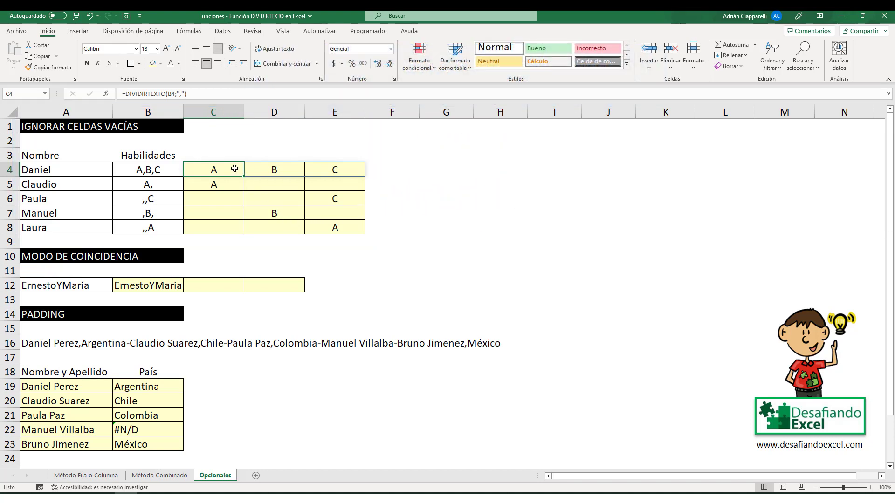
{"action": "double_click", "coordinate": [234, 169]}
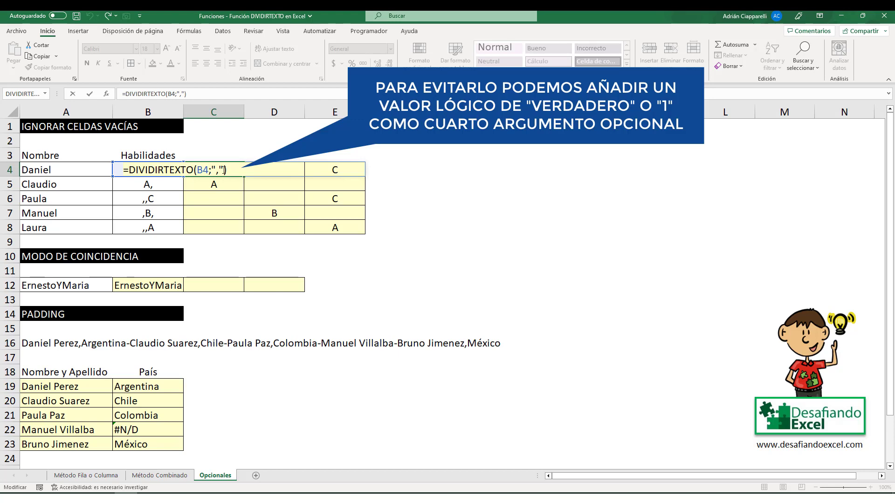
{"action": "left_click", "coordinate": [224, 169]}
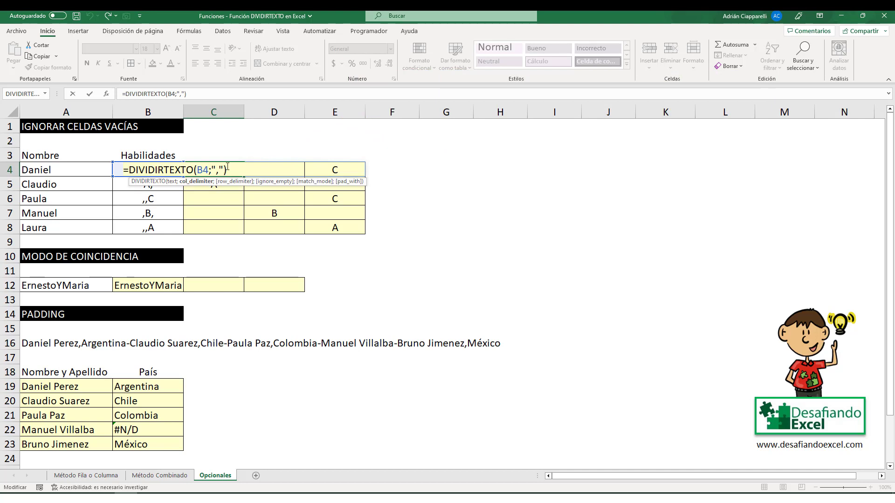
{"action": "type", "text": ";;"}
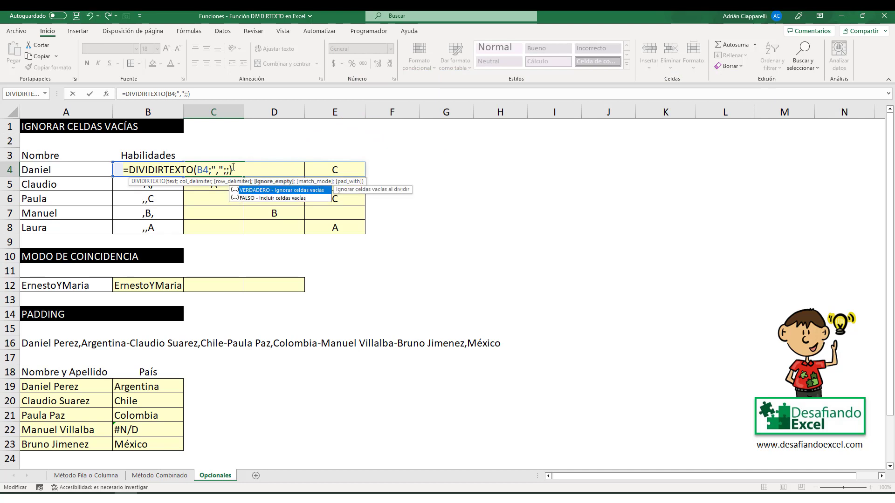
{"action": "type", "text": "1"}
{"action": "key", "text": "Return"}
Step: Fill the C4 formula down to C8 for the remaining Habilidades rows
{"action": "left_click", "coordinate": [236, 170]}
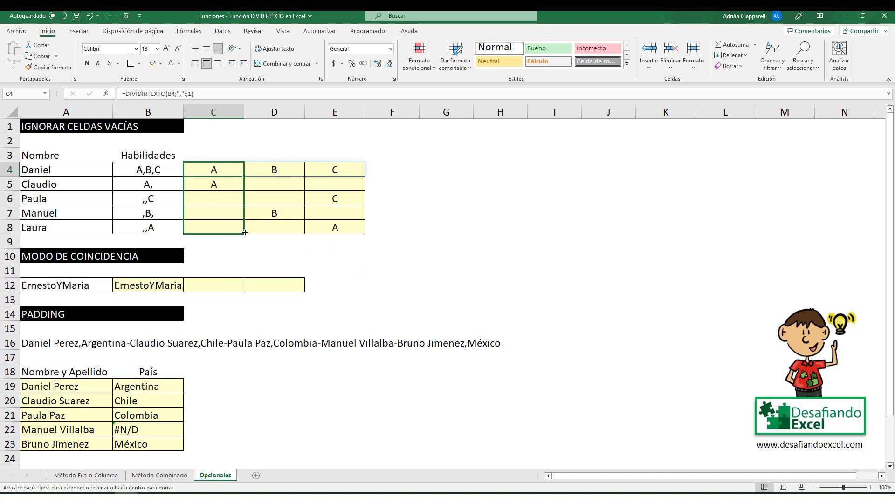
{"action": "left_click_drag", "start_coordinate": [244, 176], "coordinate": [244, 233]}
{"action": "left_click", "coordinate": [232, 171]}
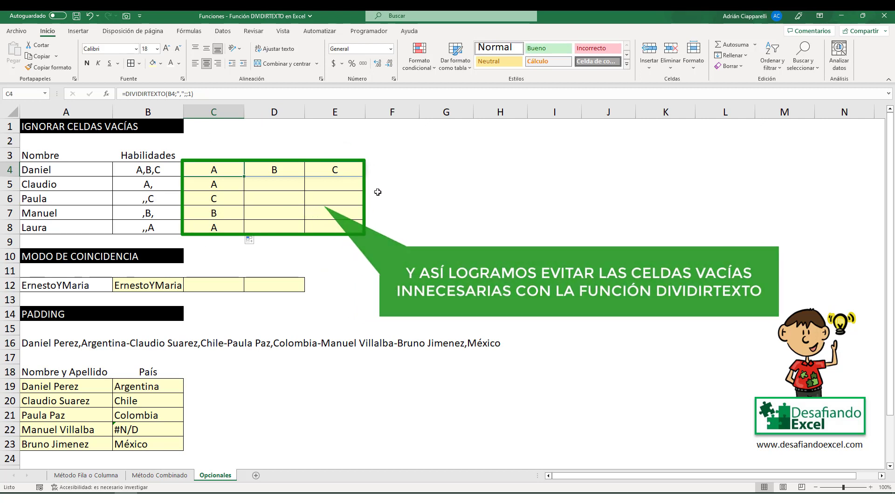
{"action": "left_click", "coordinate": [110, 261]}
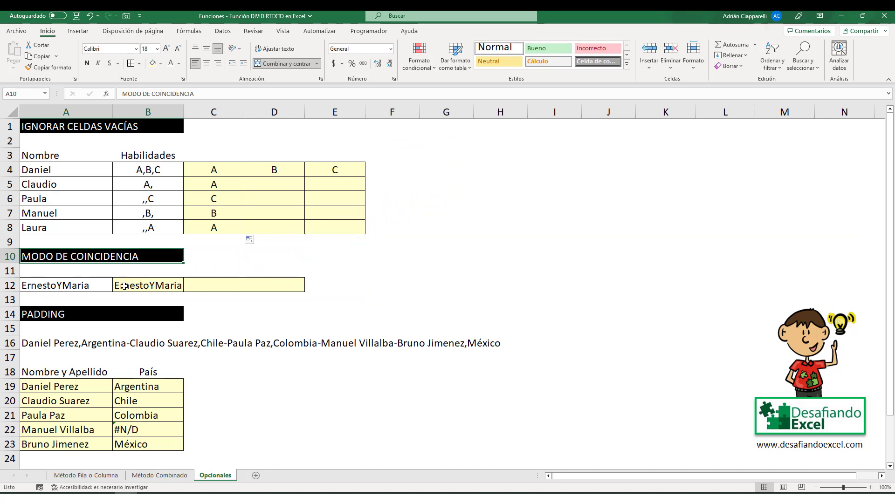
Step: Change B12 to =DIVIDIRTEXTO(A12;"y";;;1) so ErnestoYMaria splits case-insensitively into ernesto and maria
{"action": "left_click", "coordinate": [124, 286]}
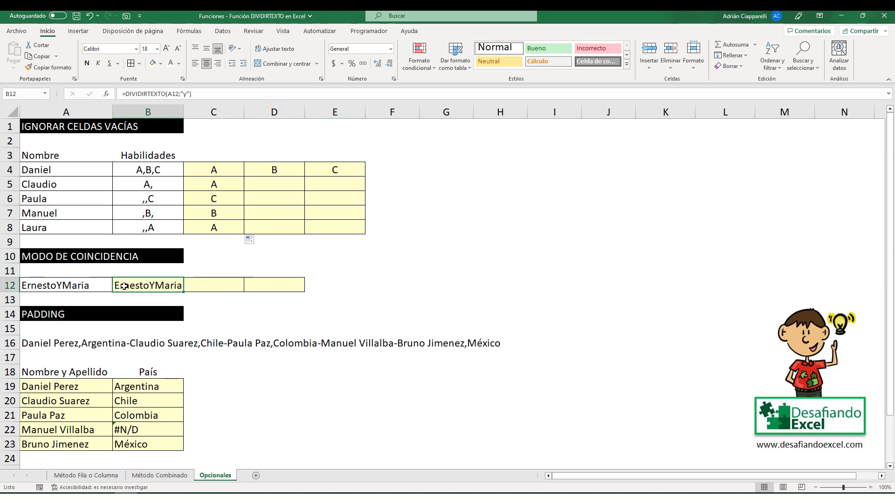
{"action": "double_click", "coordinate": [180, 282]}
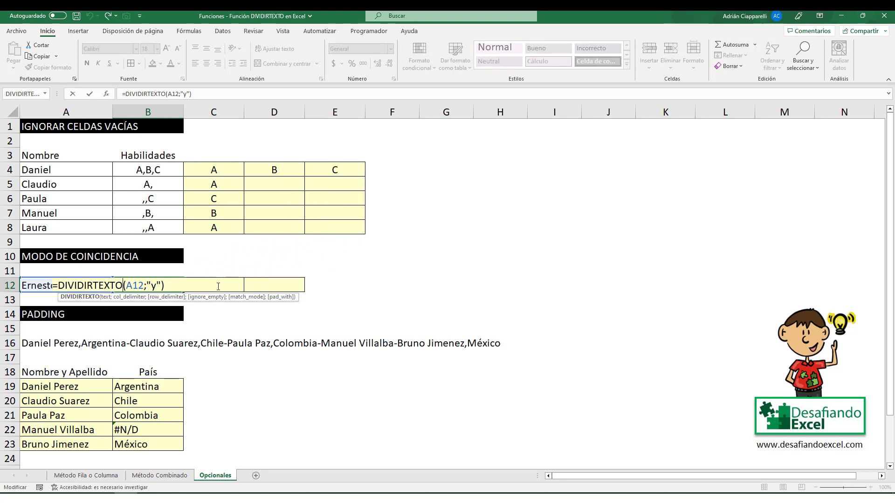
{"action": "left_click", "coordinate": [165, 286]}
{"action": "left_click", "coordinate": [162, 286]}
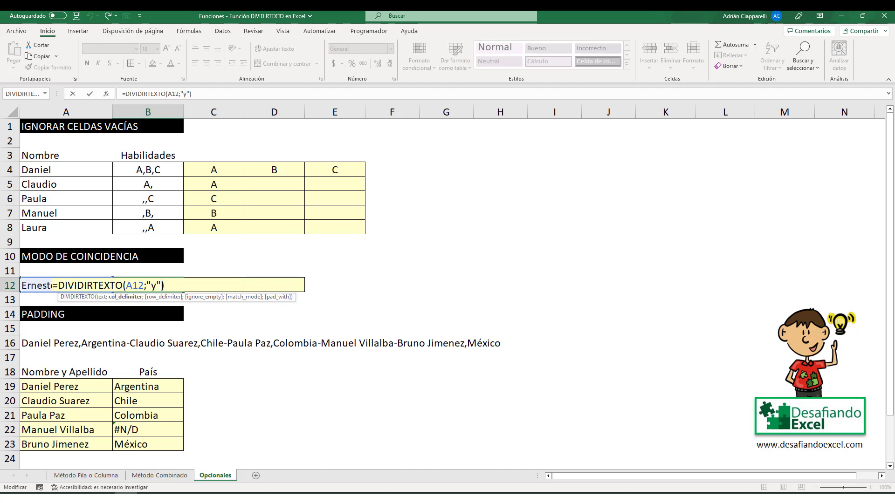
{"action": "type", "text": ";;"}
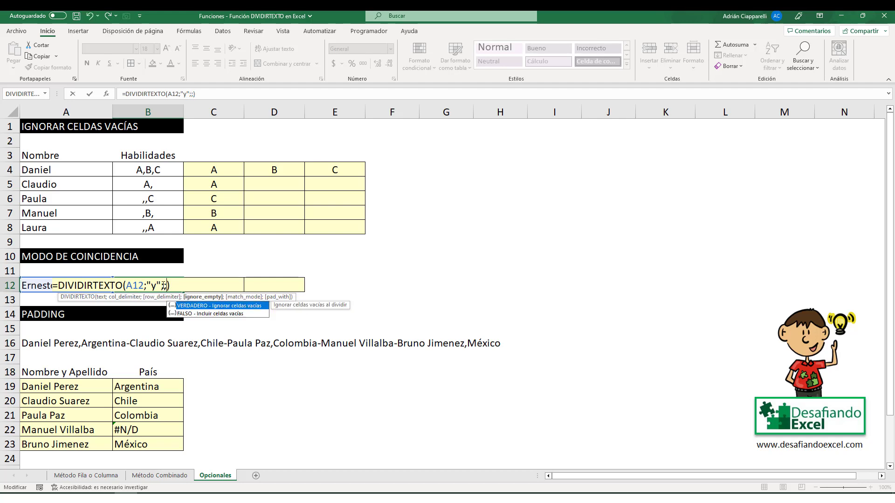
{"action": "type", "text": ";"}
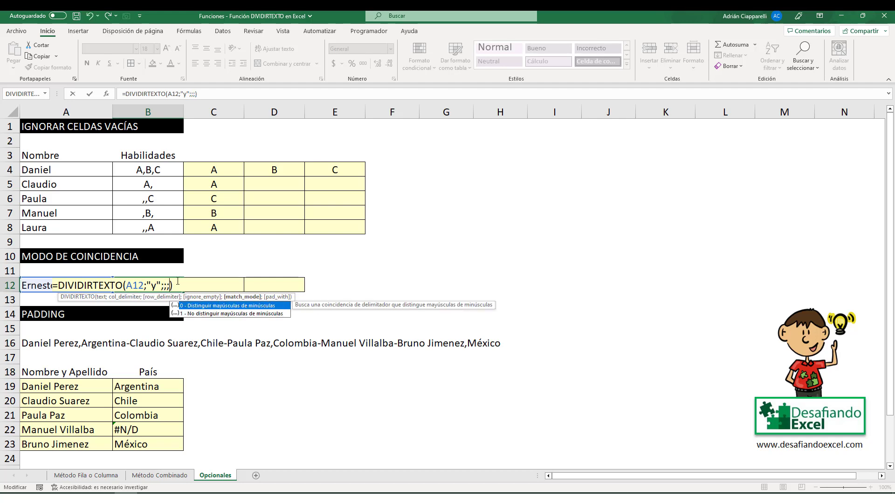
{"action": "type", "text": "1"}
{"action": "key", "text": "Return"}
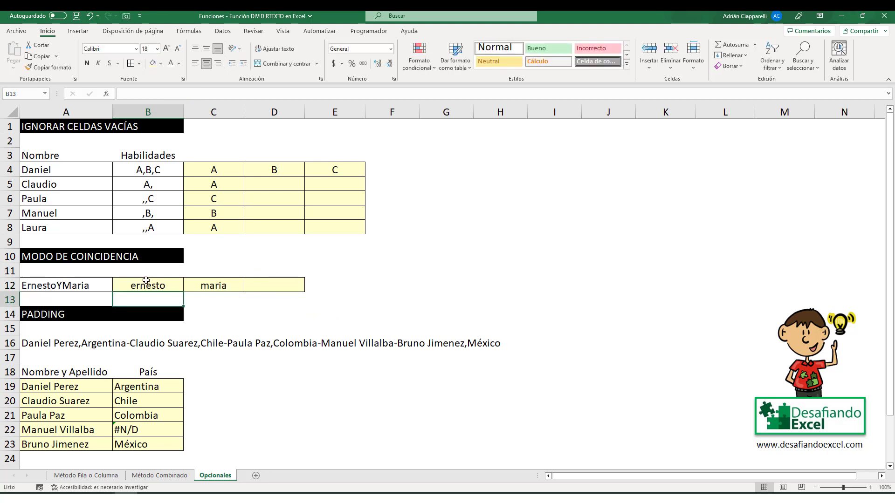
{"action": "left_click", "coordinate": [146, 280]}
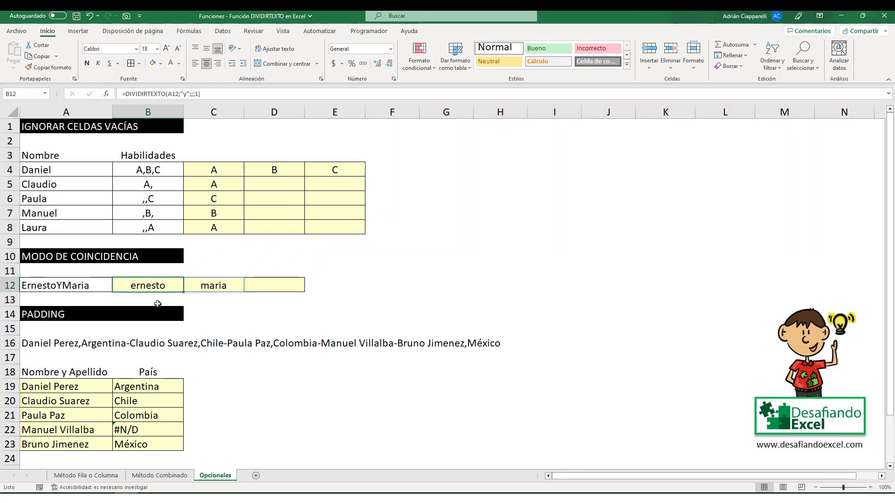
Step: Wrap the B12 formula in NOMPROPIO so both split names start with a capital letter
{"action": "double_click", "coordinate": [134, 286]}
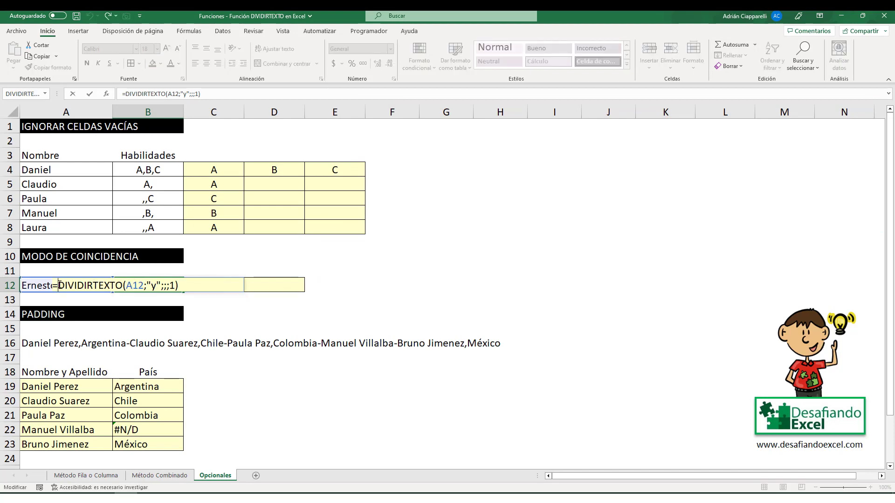
{"action": "type", "text": "NOMPROPIO"}
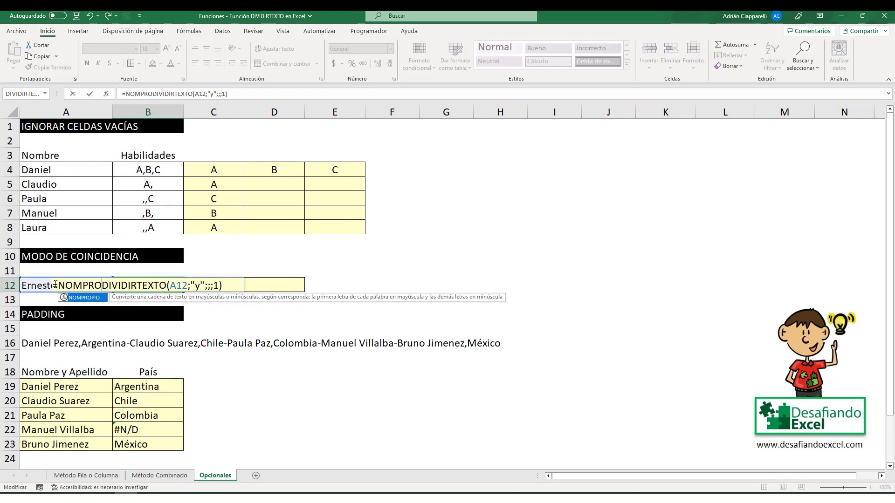
{"action": "type", "text": "("}
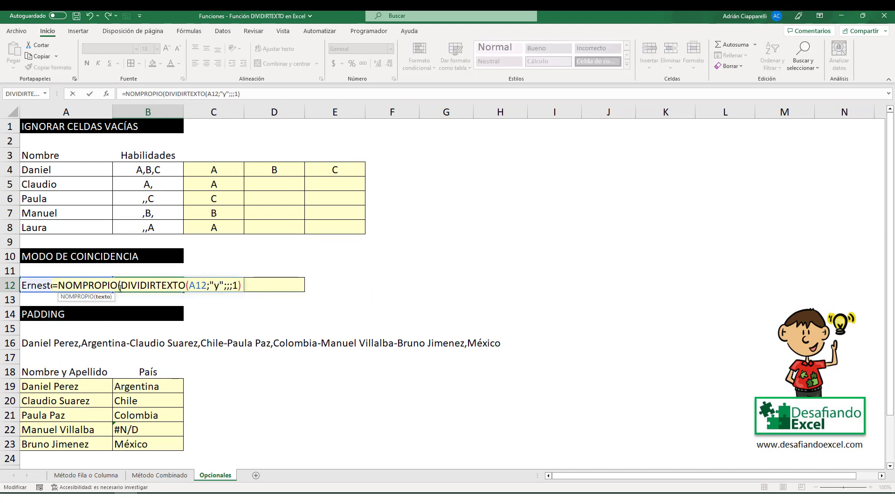
{"action": "left_click", "coordinate": [244, 286]}
{"action": "type", "text": ")"}
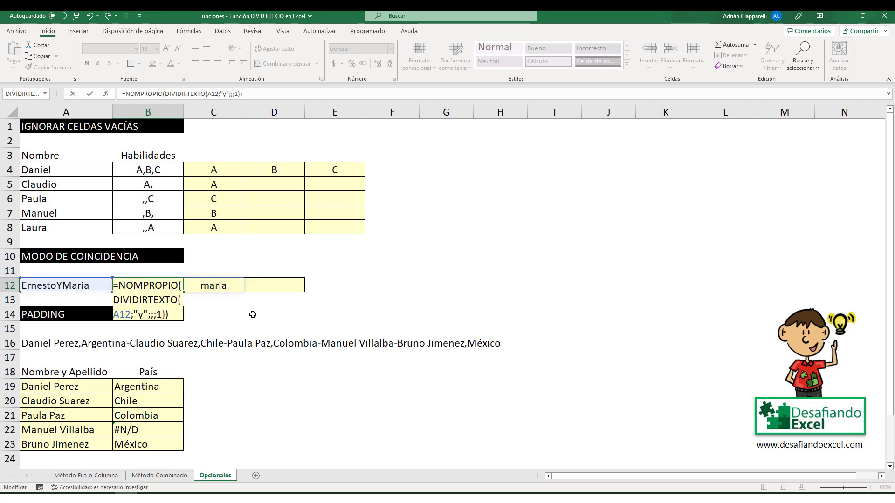
{"action": "key", "text": "Return"}
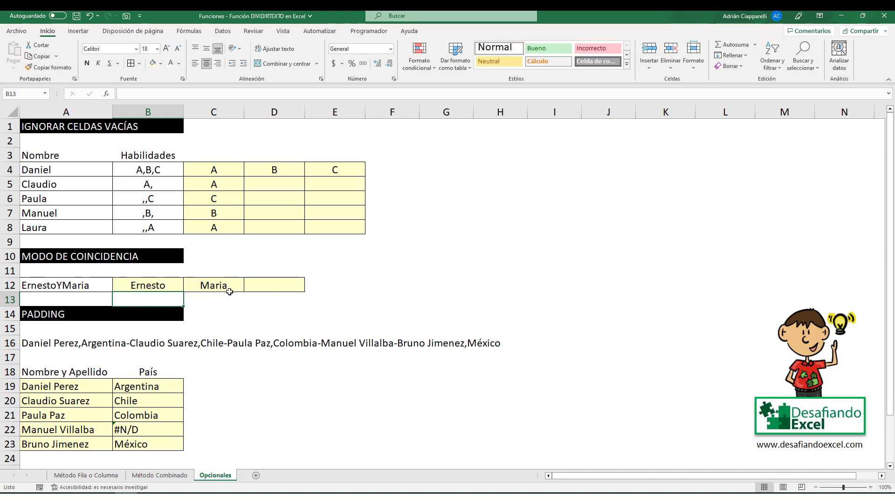
{"action": "left_click", "coordinate": [46, 317]}
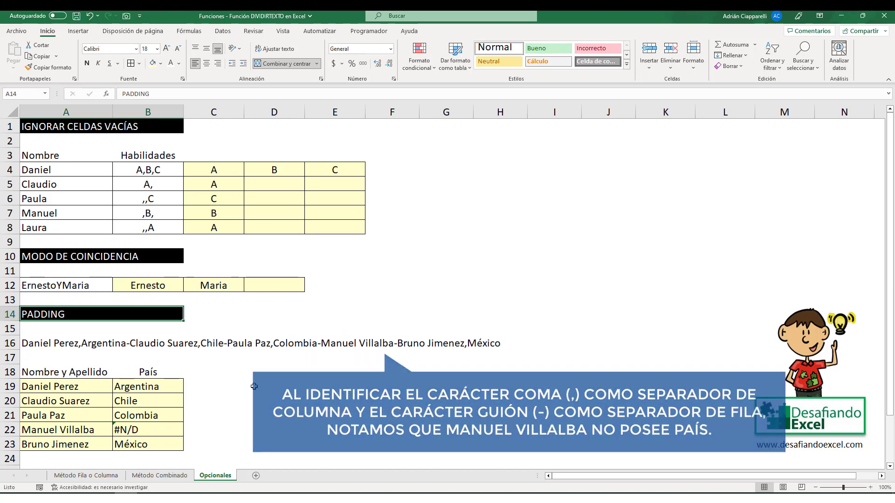
Step: Add ;;;"" to the A19 DIVIDIRTEXTO formula so missing values pad with empty text, leaving B22 blank
{"action": "left_click", "coordinate": [65, 387]}
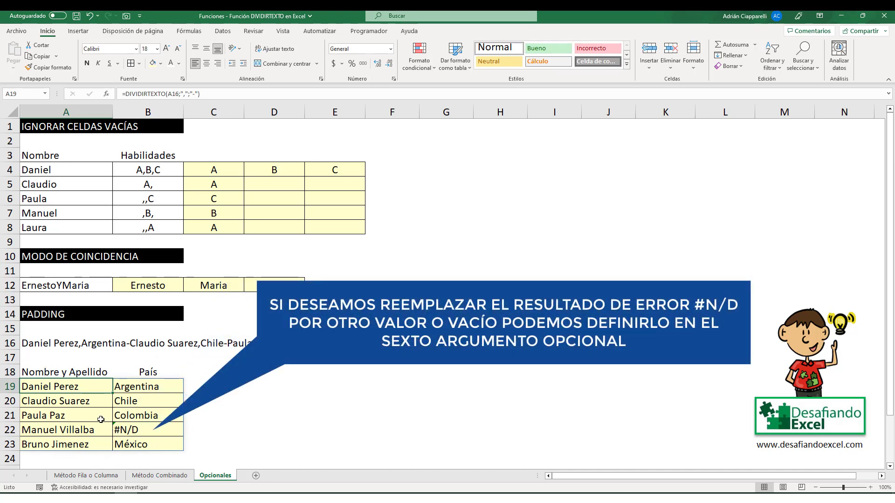
{"action": "double_click", "coordinate": [95, 388]}
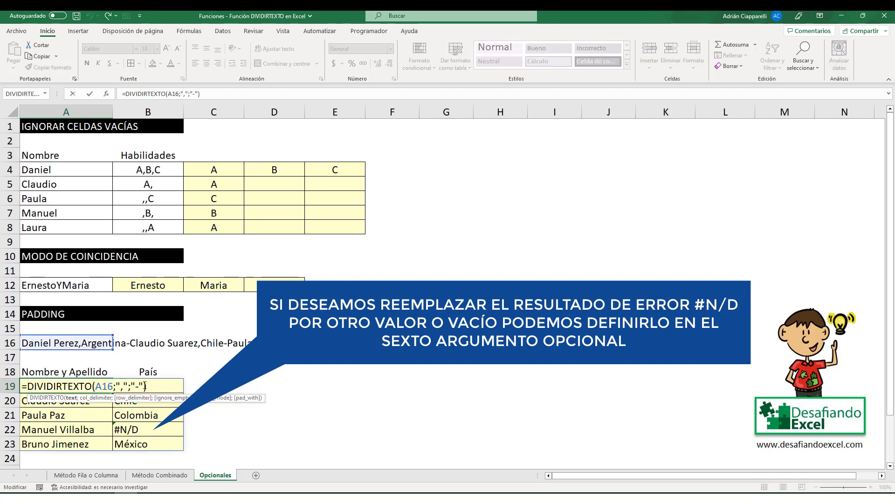
{"action": "left_click", "coordinate": [145, 385]}
{"action": "type", "text": ";;"}
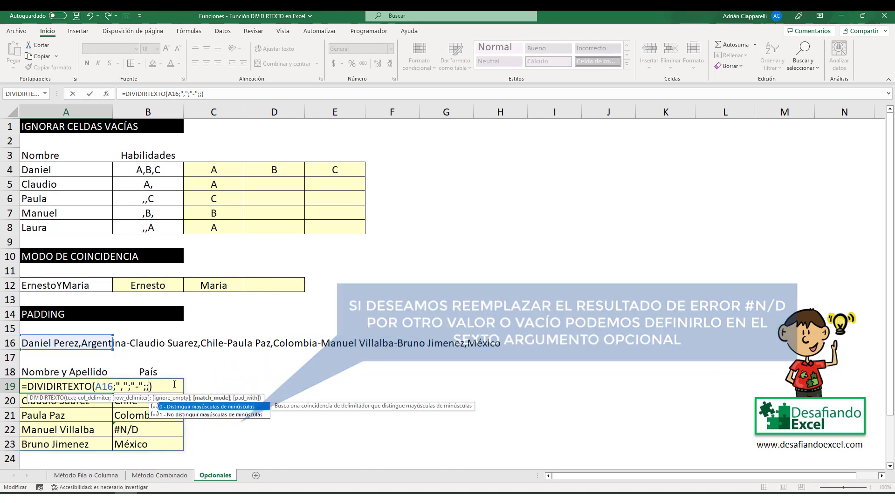
{"action": "type", "text": ";"}
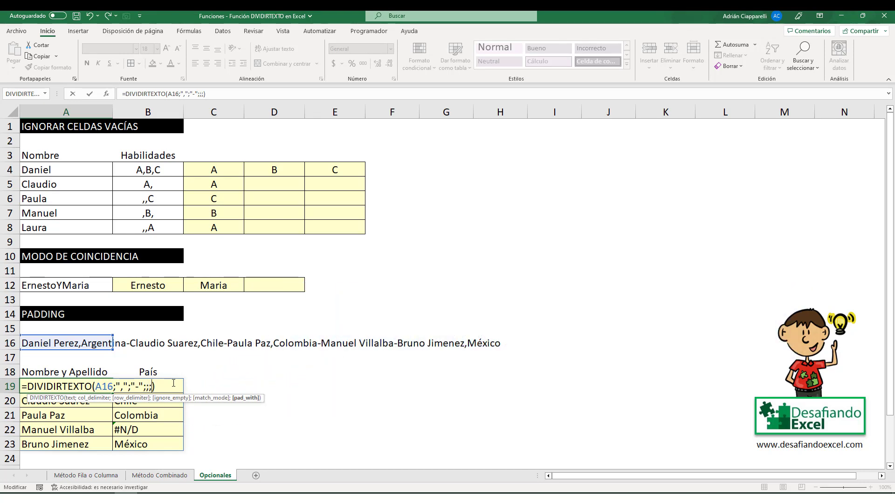
{"action": "type", "text": "\"\""}
{"action": "key", "text": "Return"}
{"action": "left_click", "coordinate": [136, 429]}
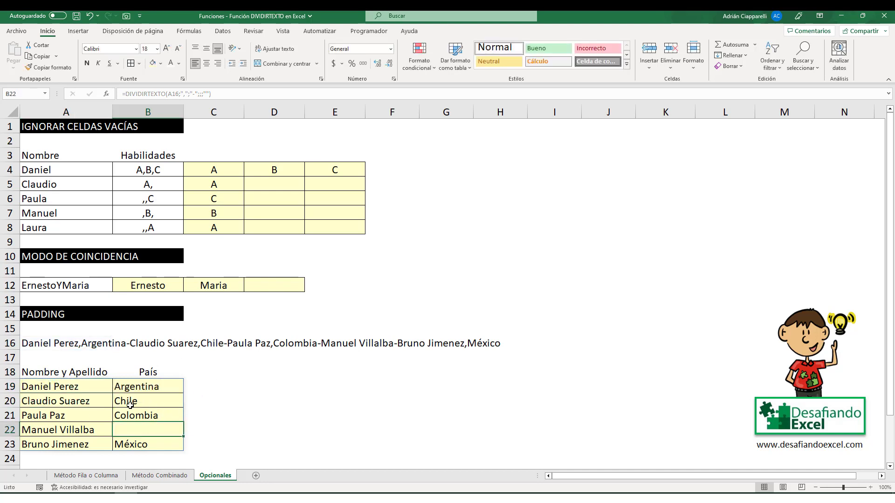